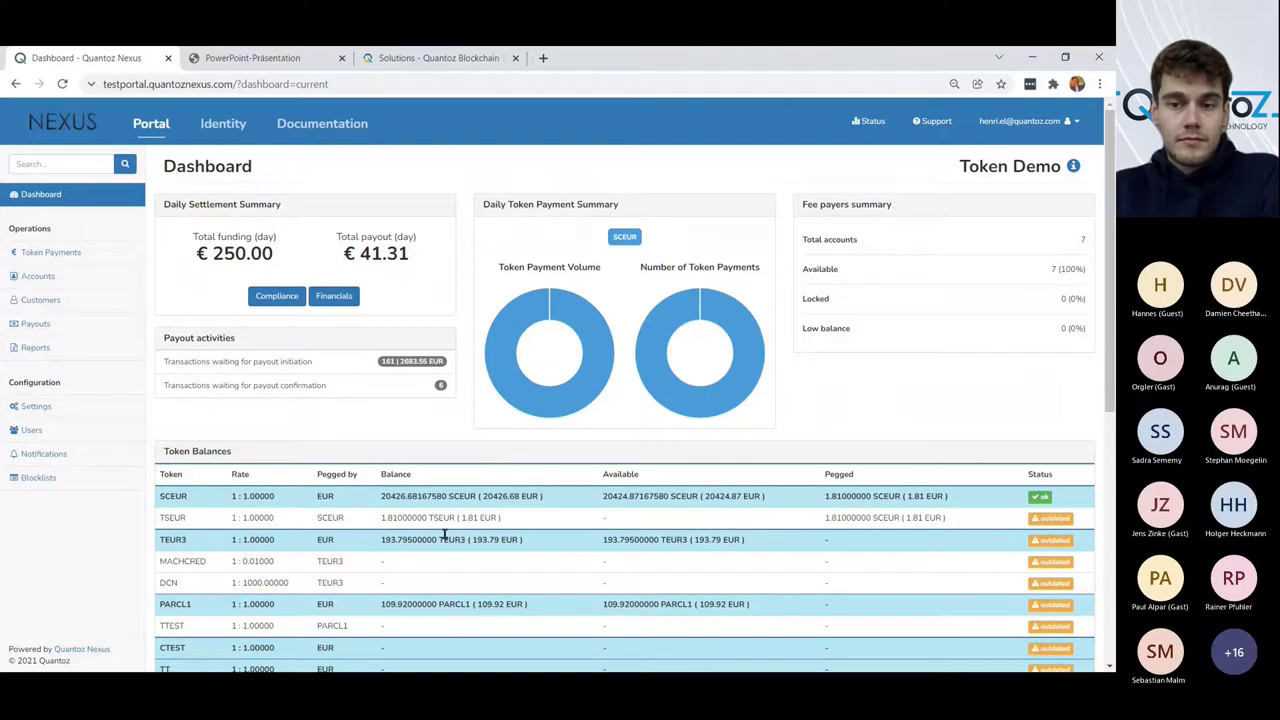
- Filter the customers list to UNDERREVIEW status and open the first customer's record
left_click(44, 301)
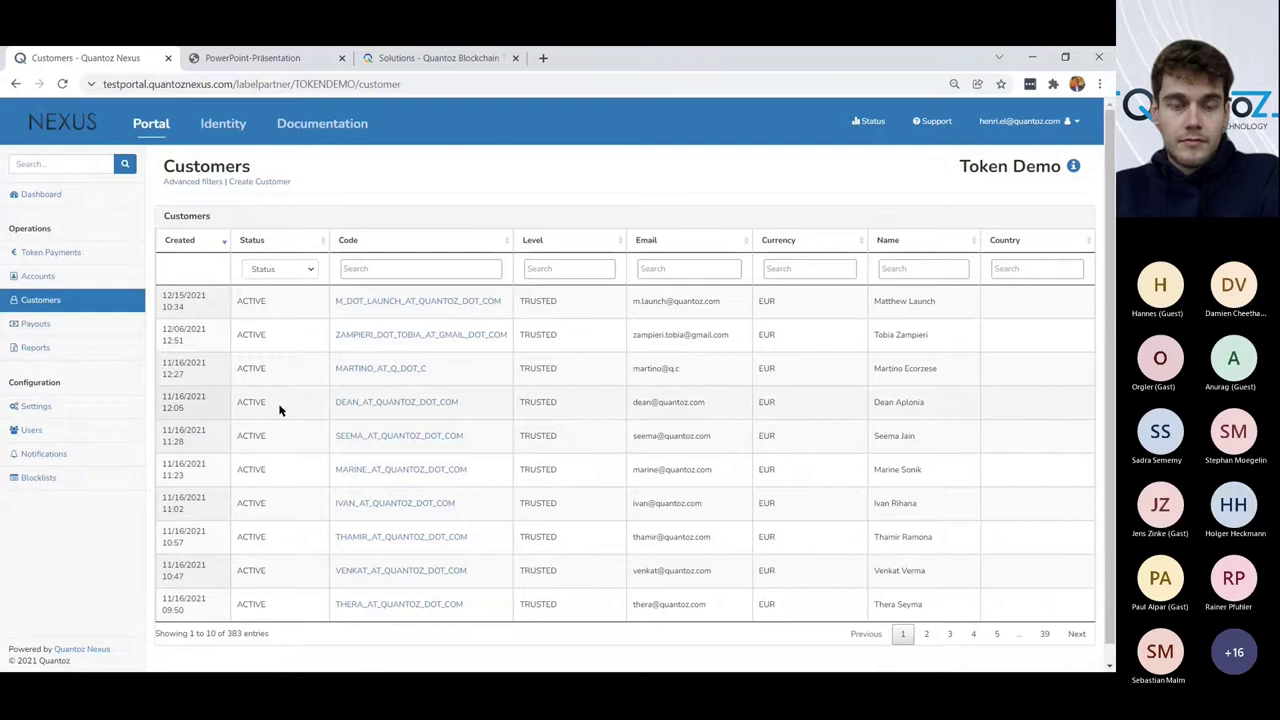
left_click(309, 271)
left_click(285, 330)
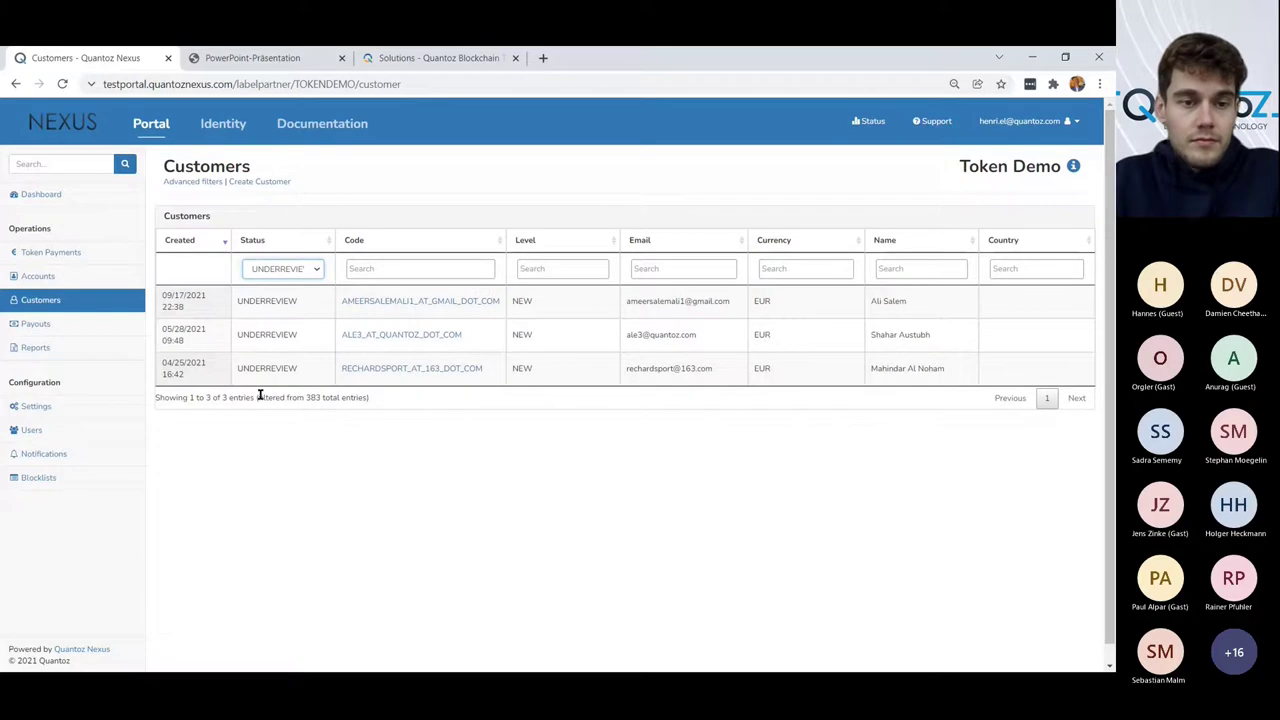
left_click(396, 311)
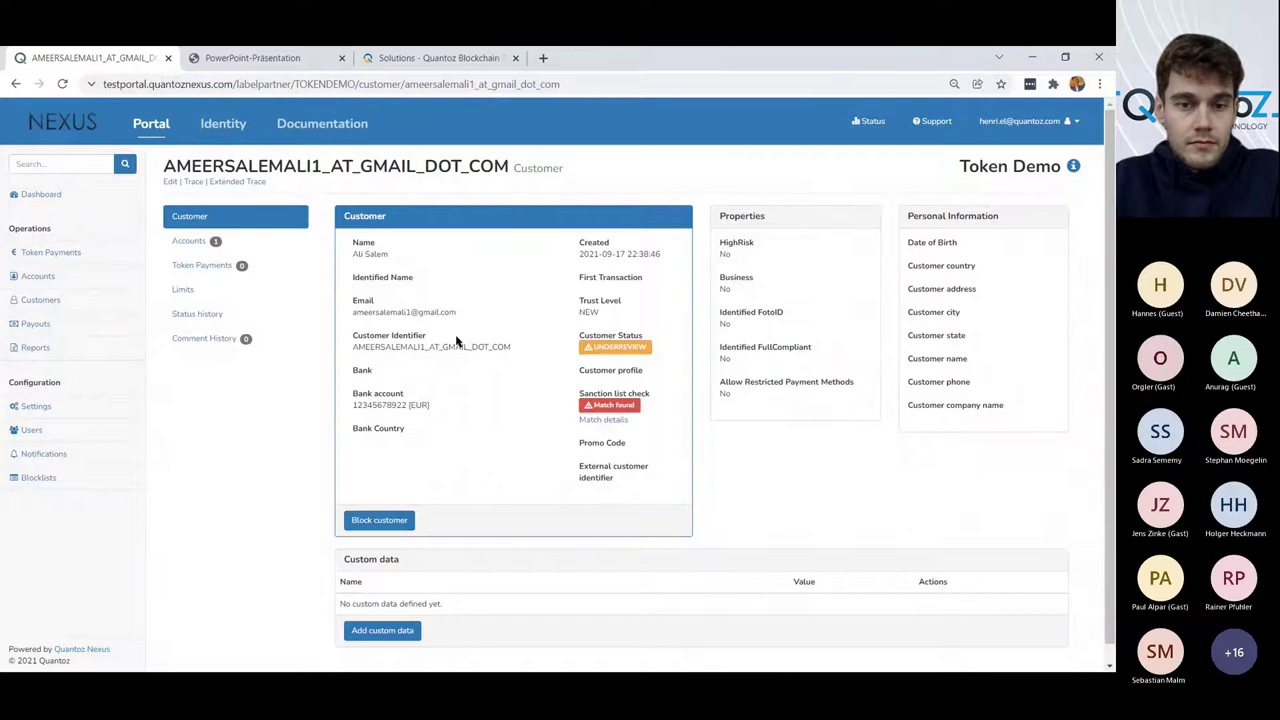
- Review the sanction-list match details, including the top OFAC entry, then go to Accounts
left_click(604, 420)
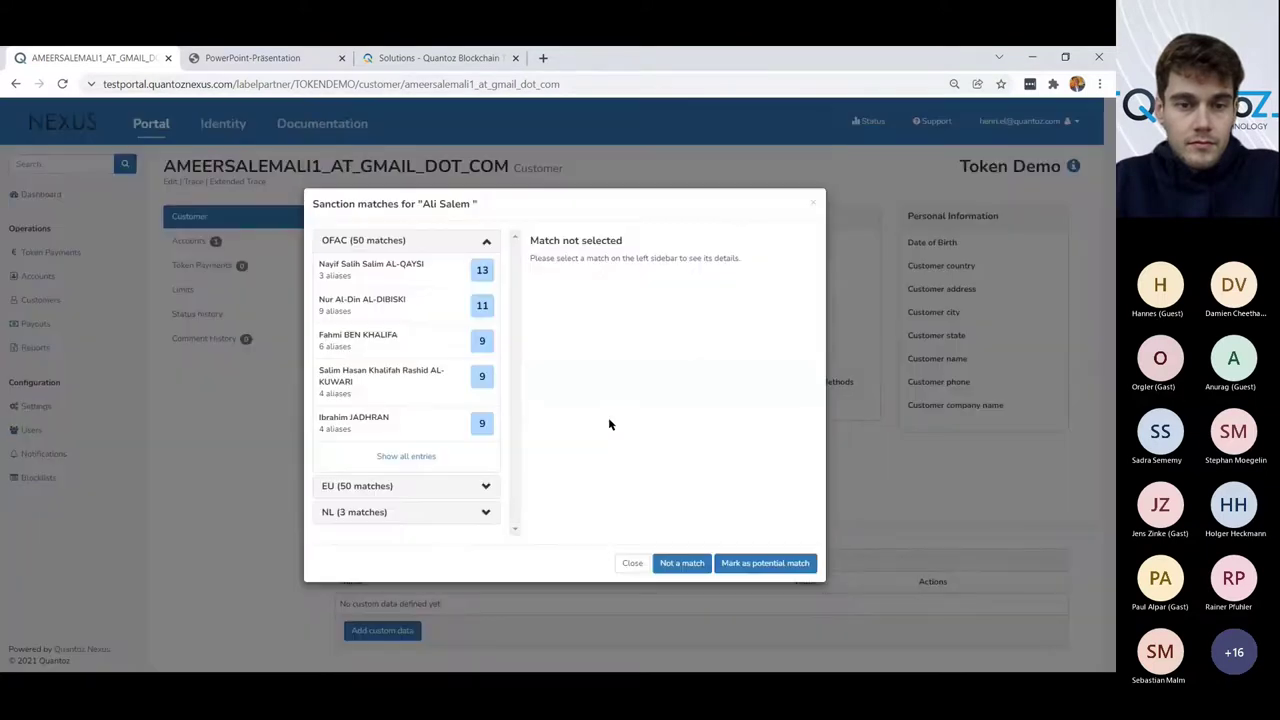
left_click(352, 277)
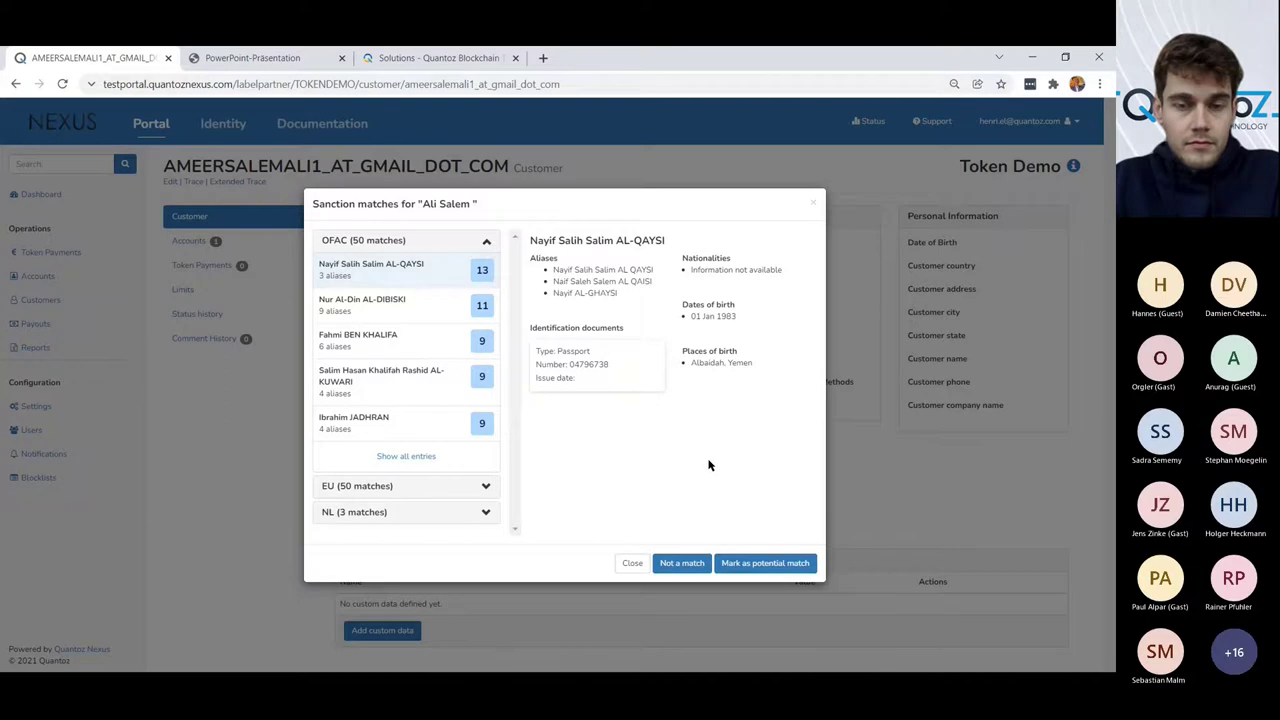
left_click(815, 208)
left_click(38, 279)
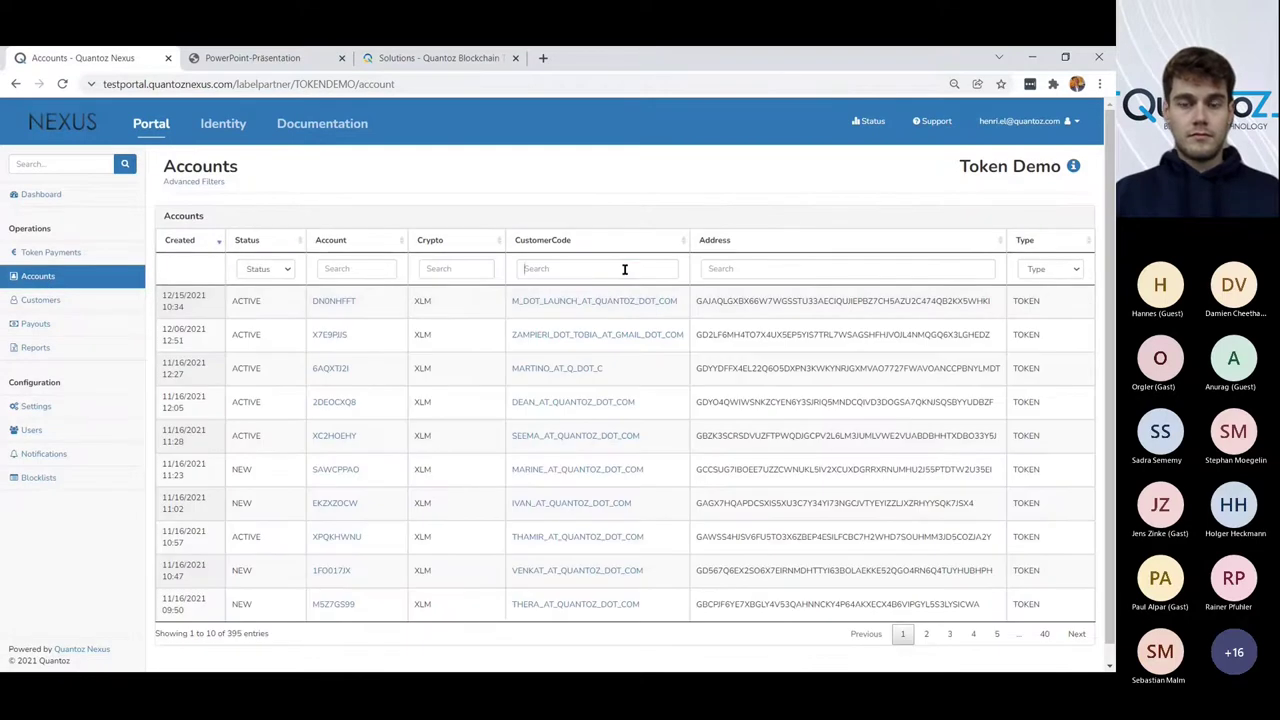
left_click(623, 269)
type("tra")
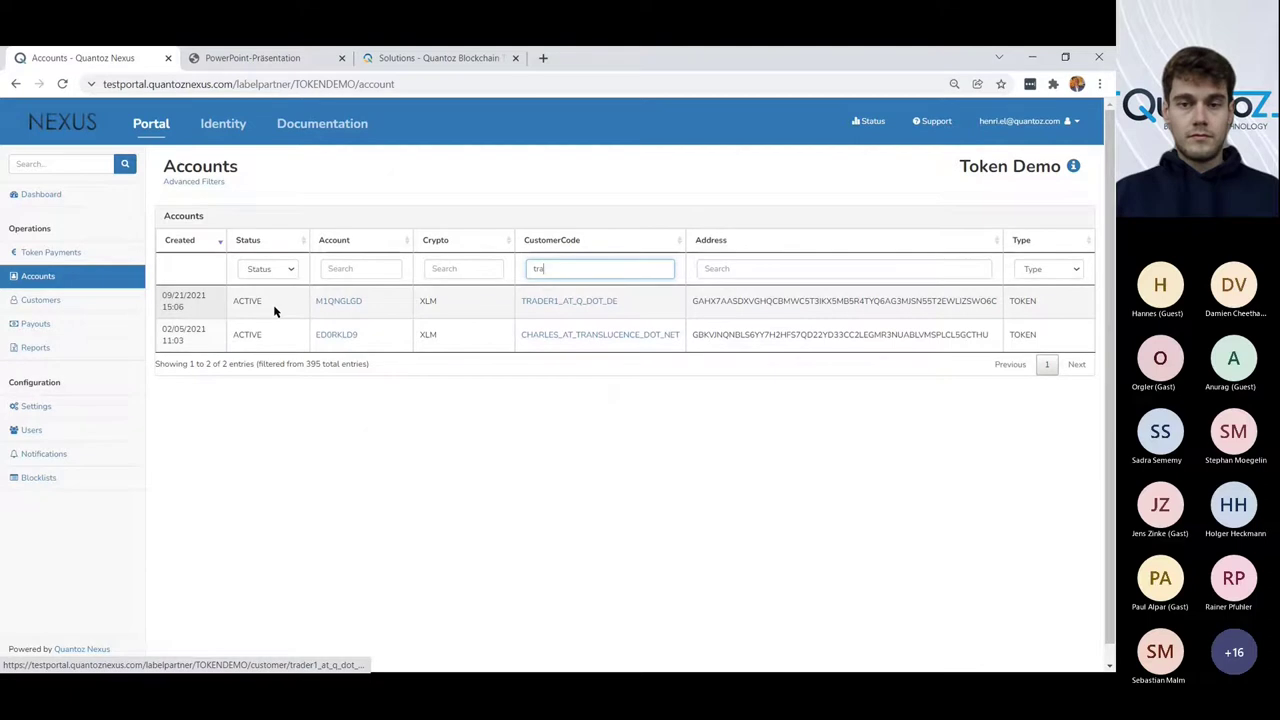
left_click(325, 302)
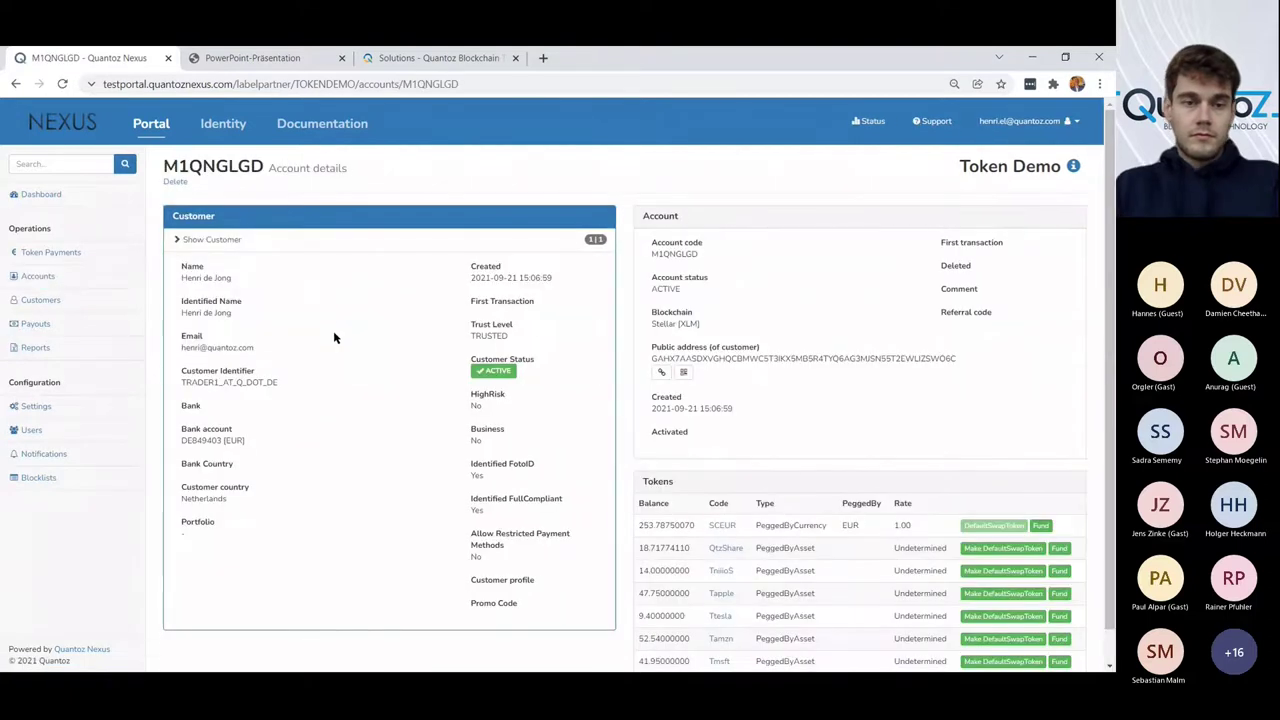
scroll(334, 340, "down", 1)
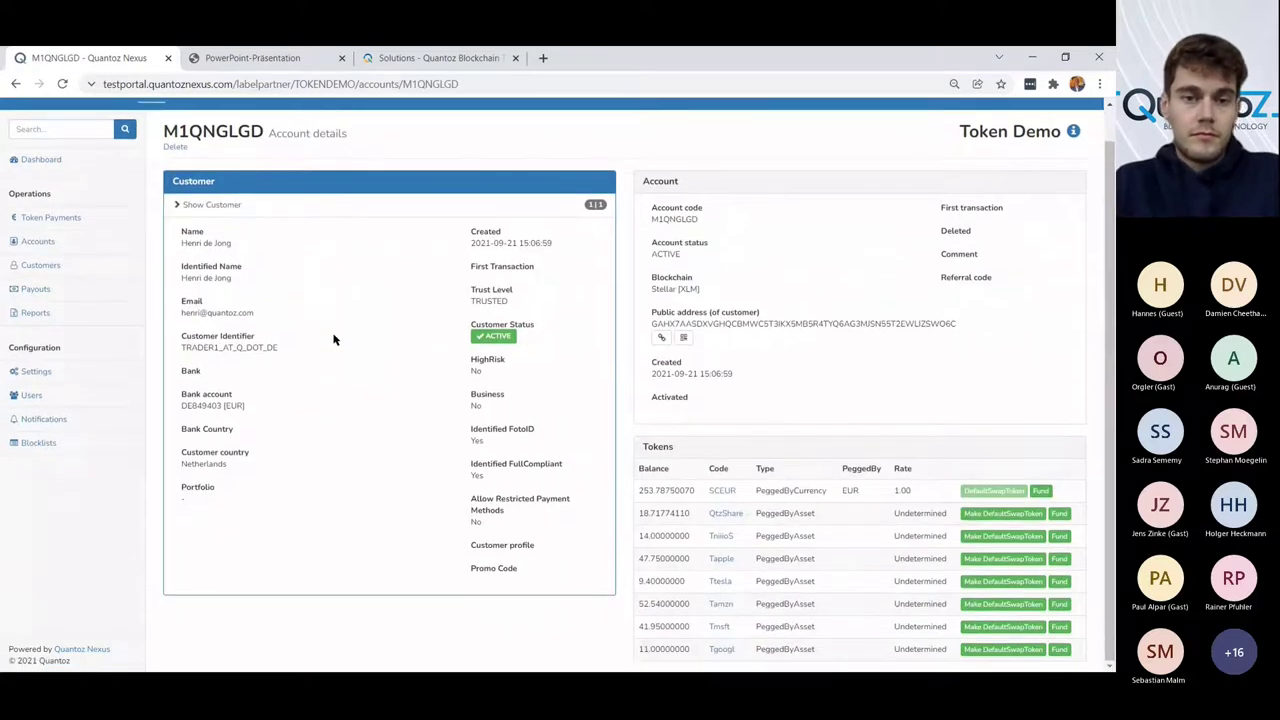
- Restore down the Chrome window so the emulator's Portfolio app shows beside the account page
left_click(1066, 59)
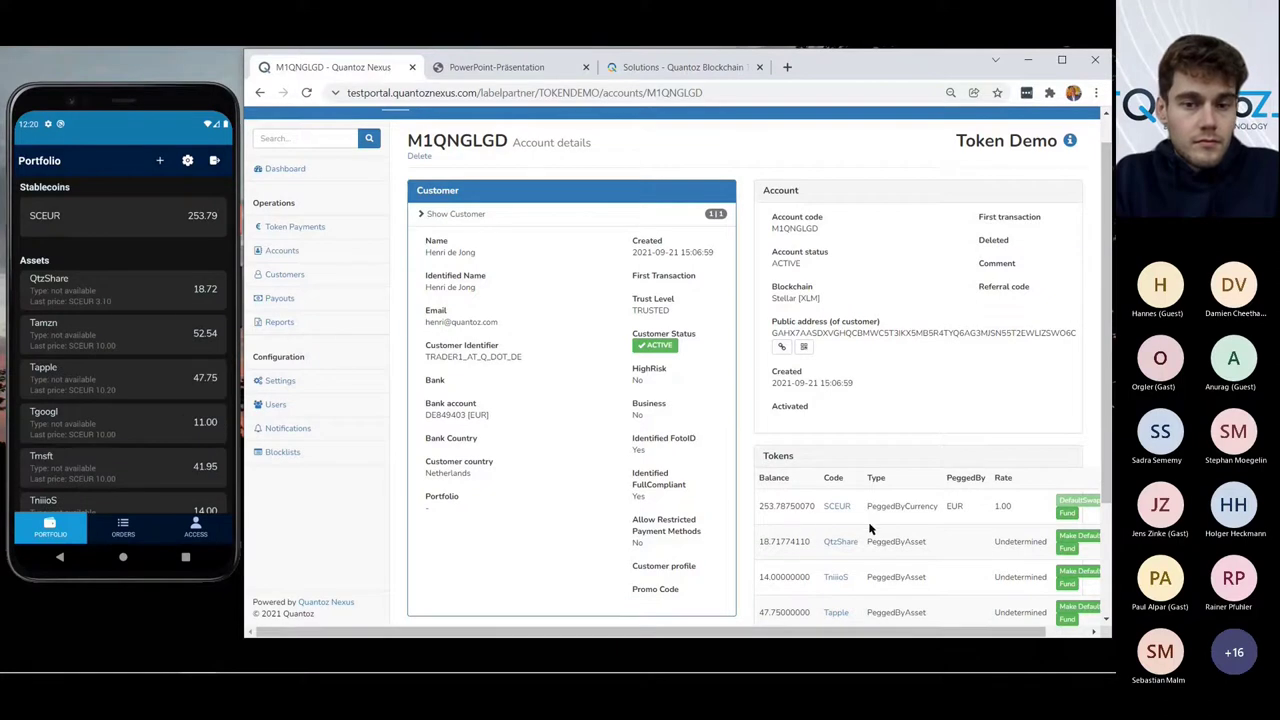
- Fund account M1QNGLGD with 100 SCEUR using the memo 'Fund trading'
left_click(1068, 516)
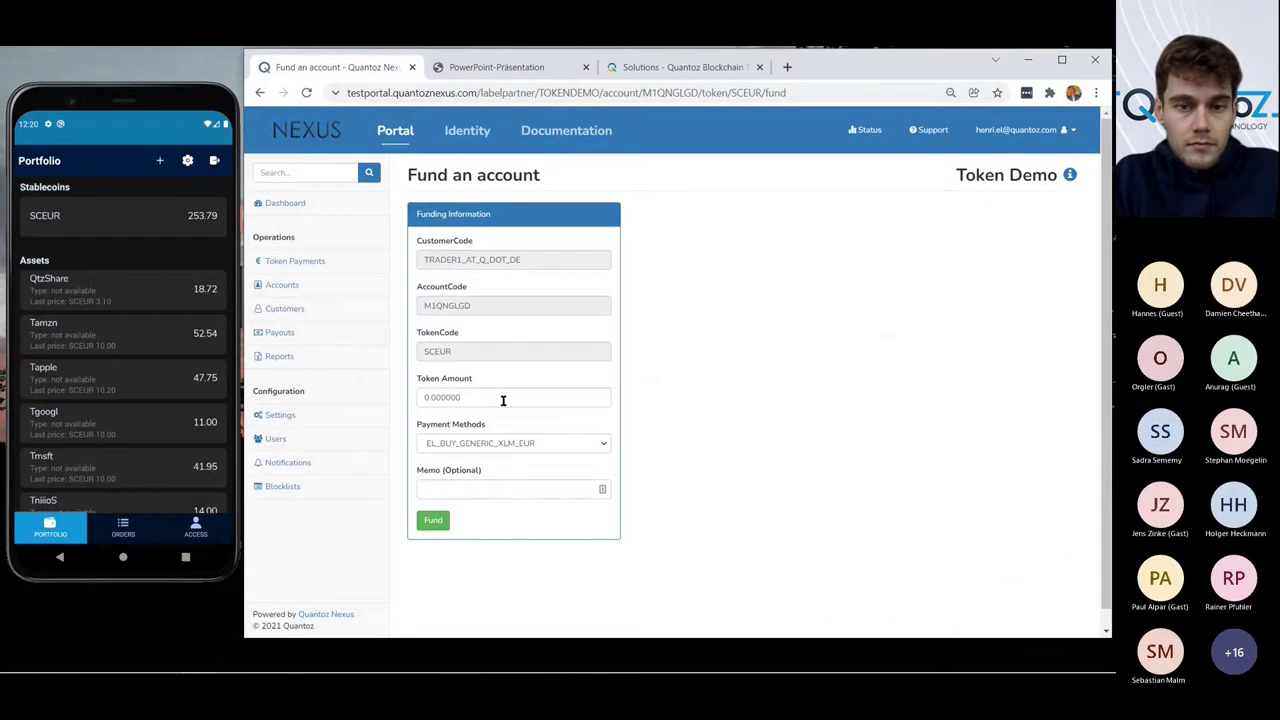
double_click(503, 400)
type("100")
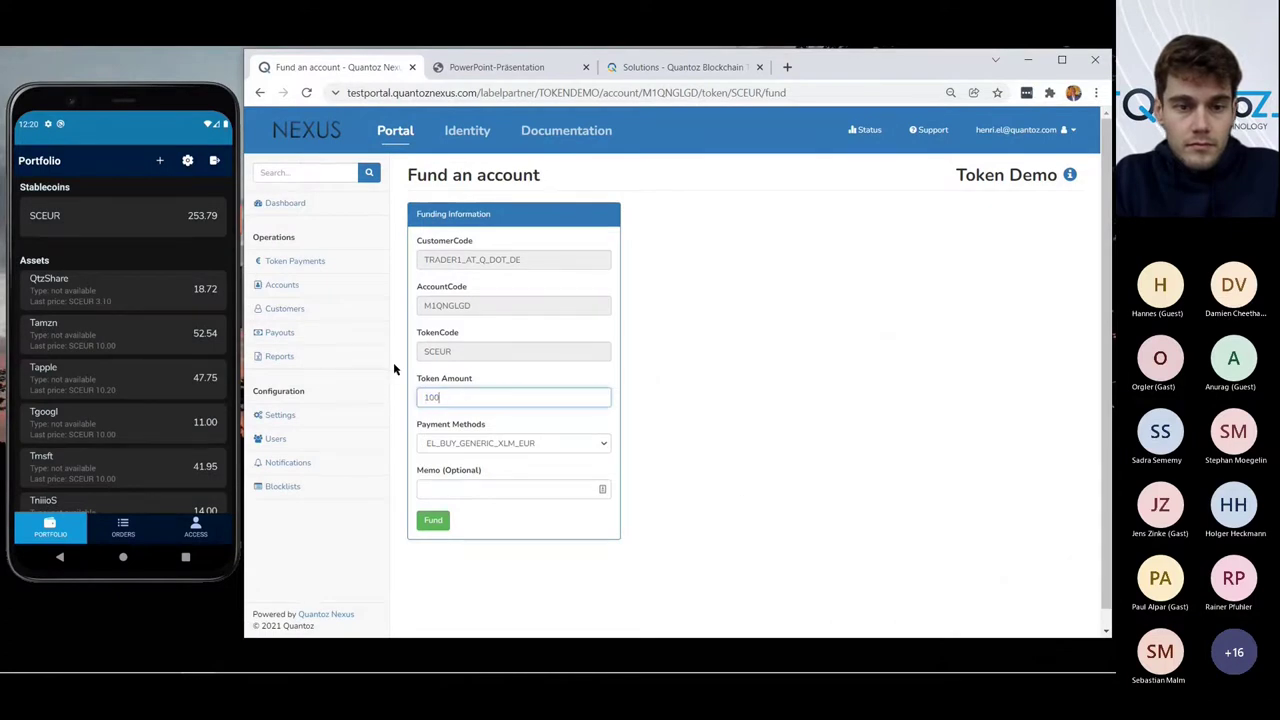
left_click(528, 488)
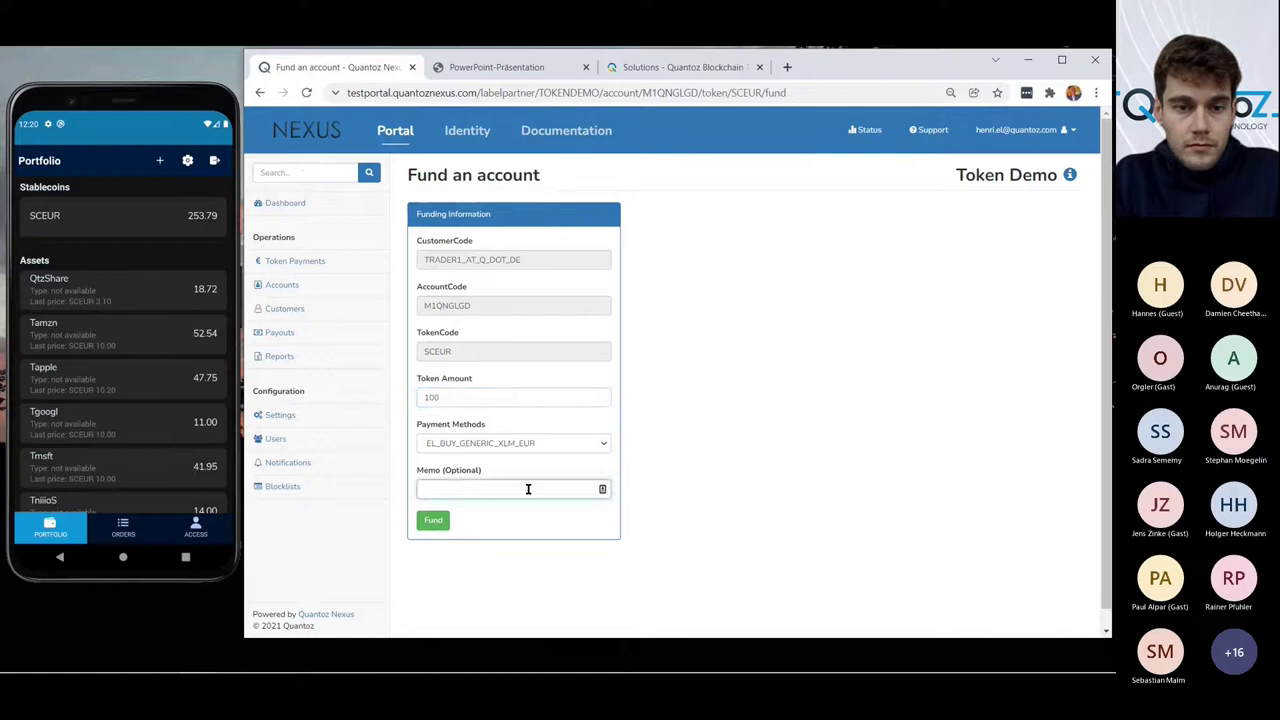
type("Fund trading")
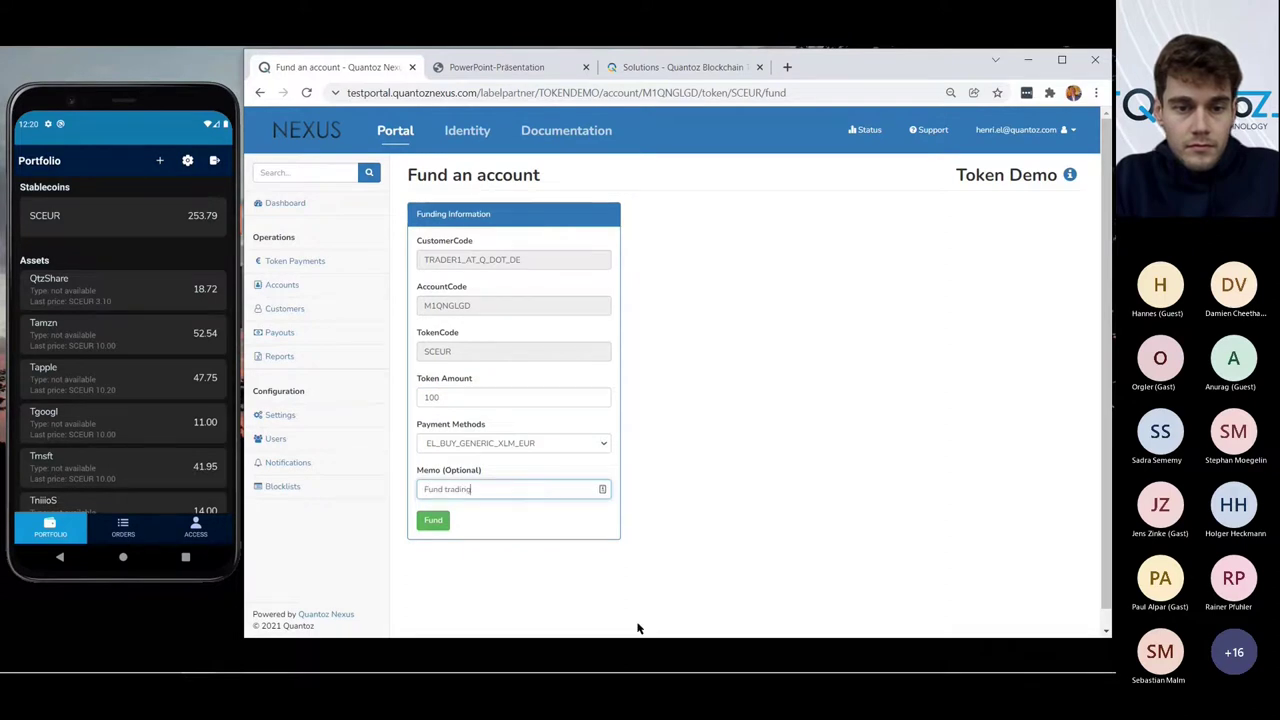
left_click(426, 526)
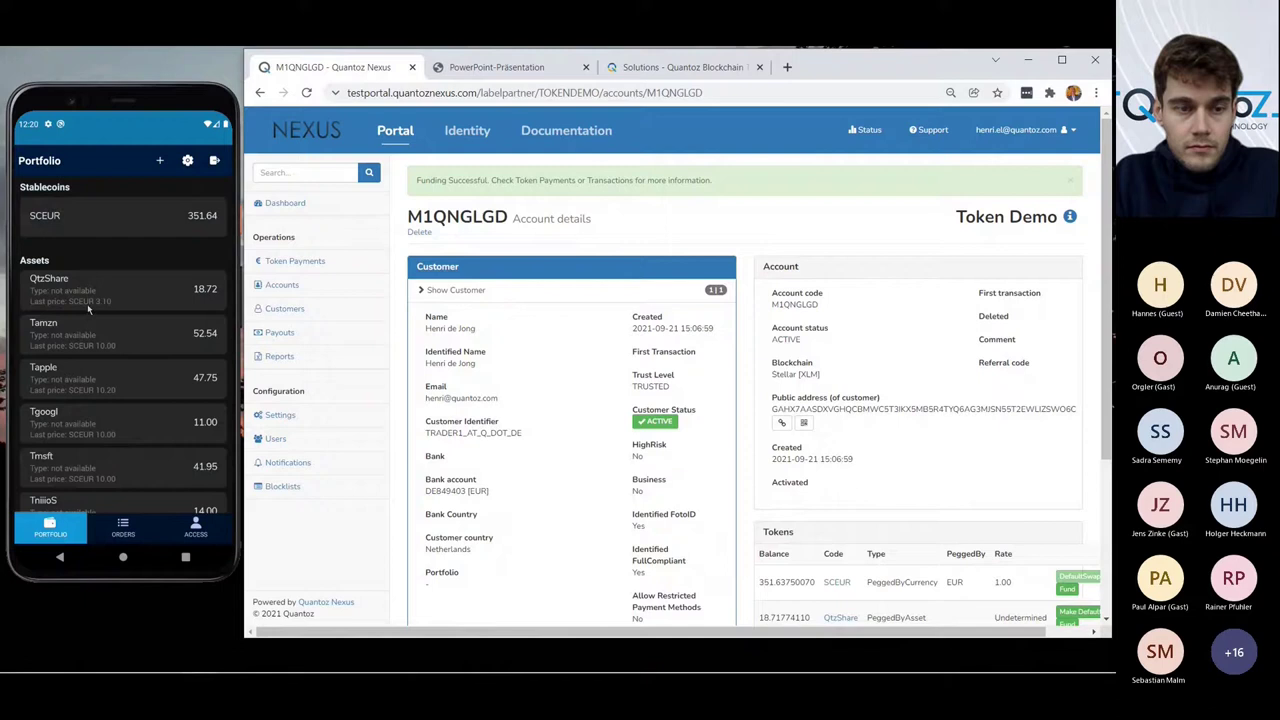
- On the phone, start a QtzShare buy order with an amount of 2
left_click(94, 297)
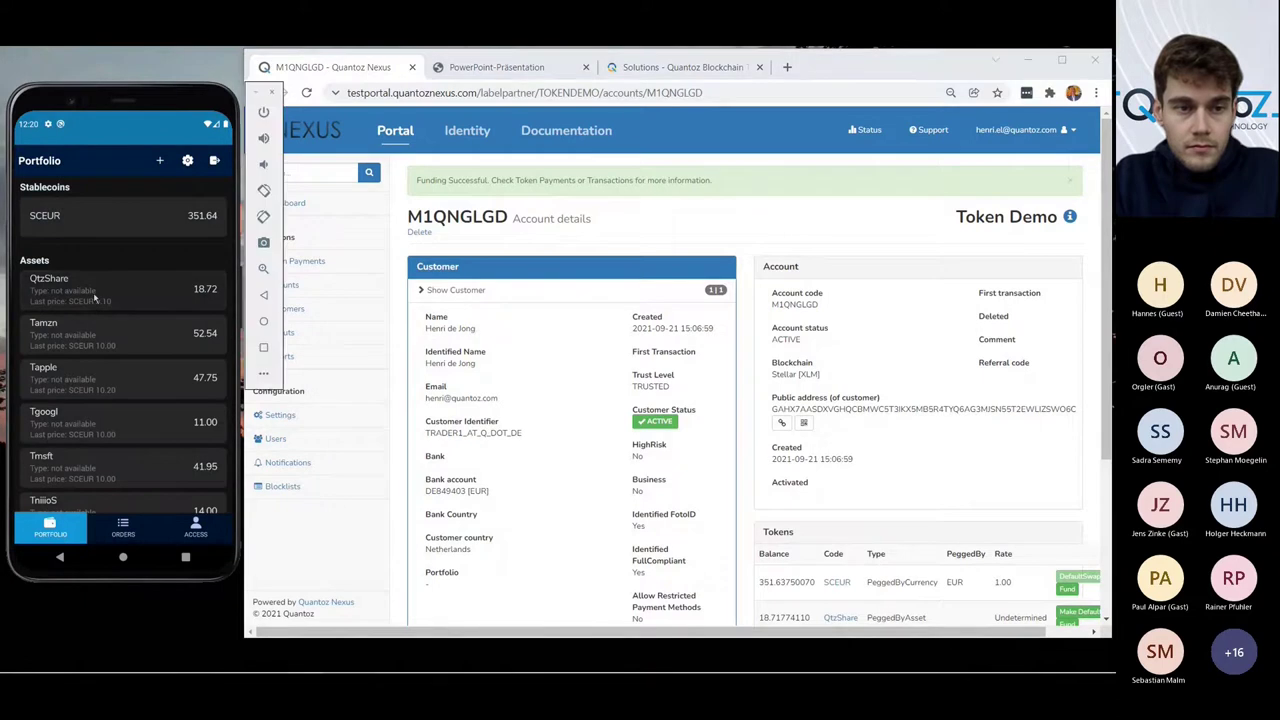
left_click(94, 297)
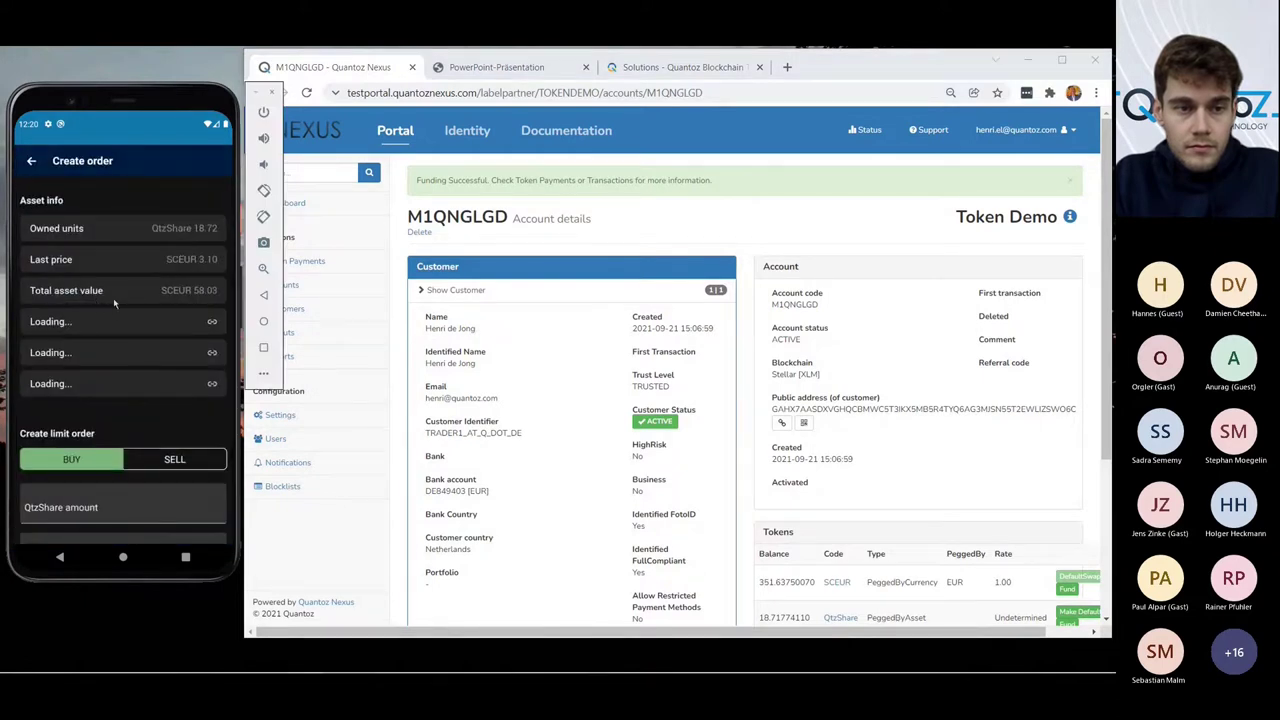
scroll(111, 300, "down", 2)
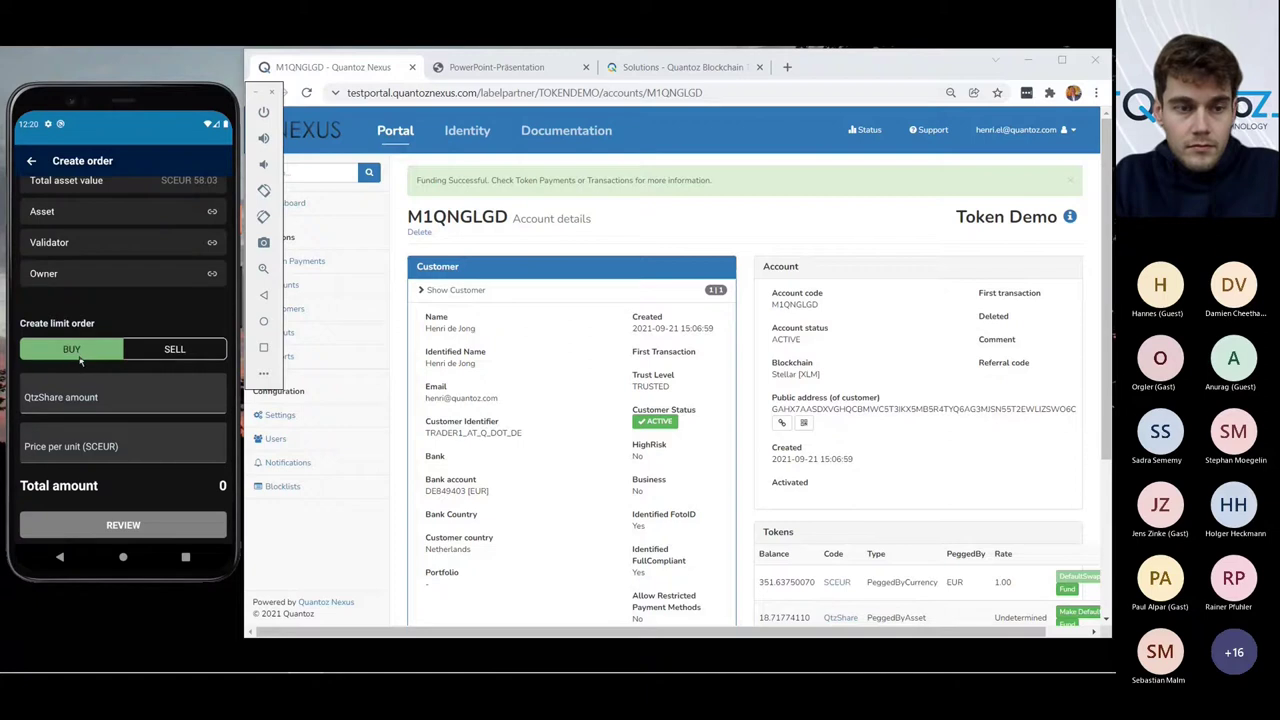
left_click(80, 397)
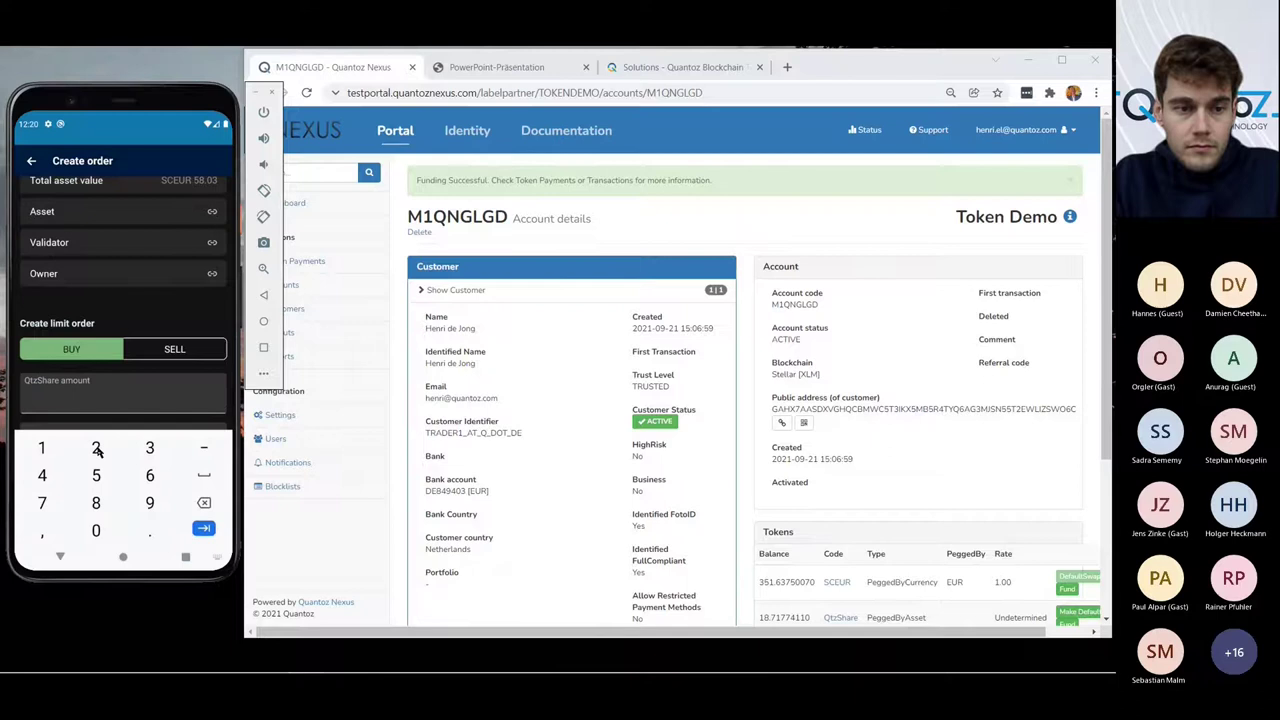
left_click(97, 449)
left_click(60, 556)
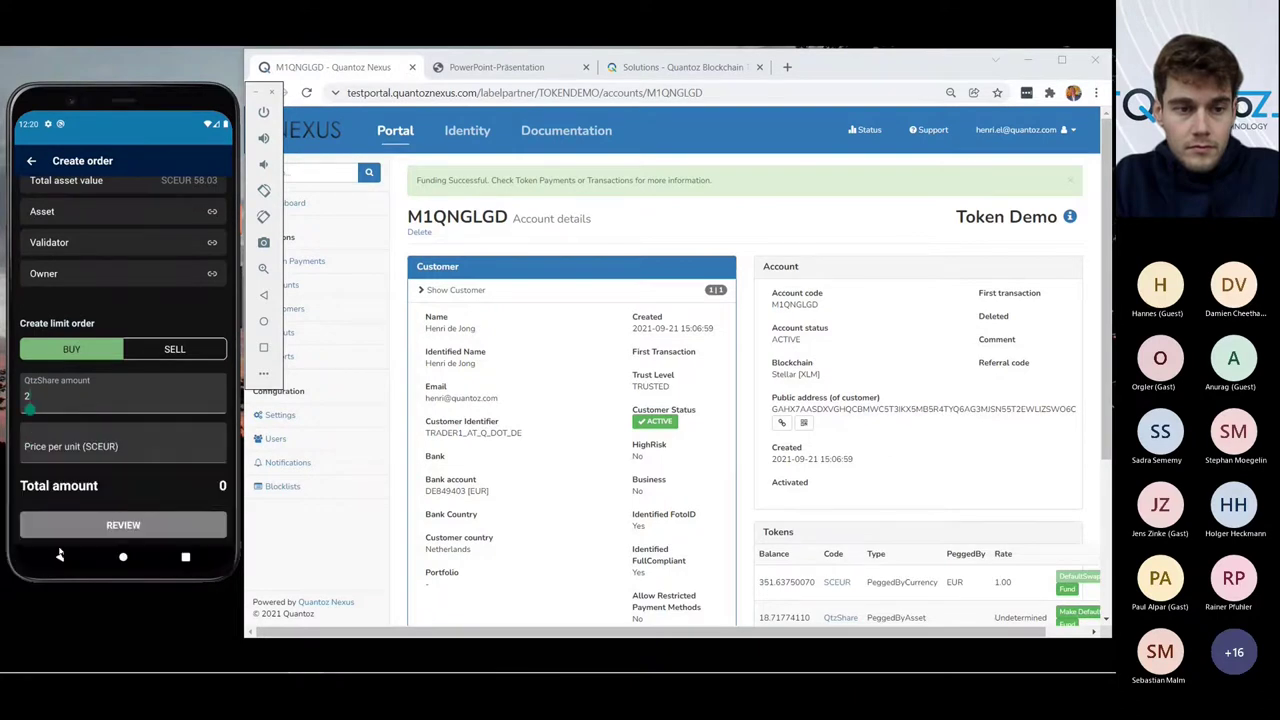
- Set the price to 4 SCEUR, accept the price-difference warning and confirm the order
left_click(50, 455)
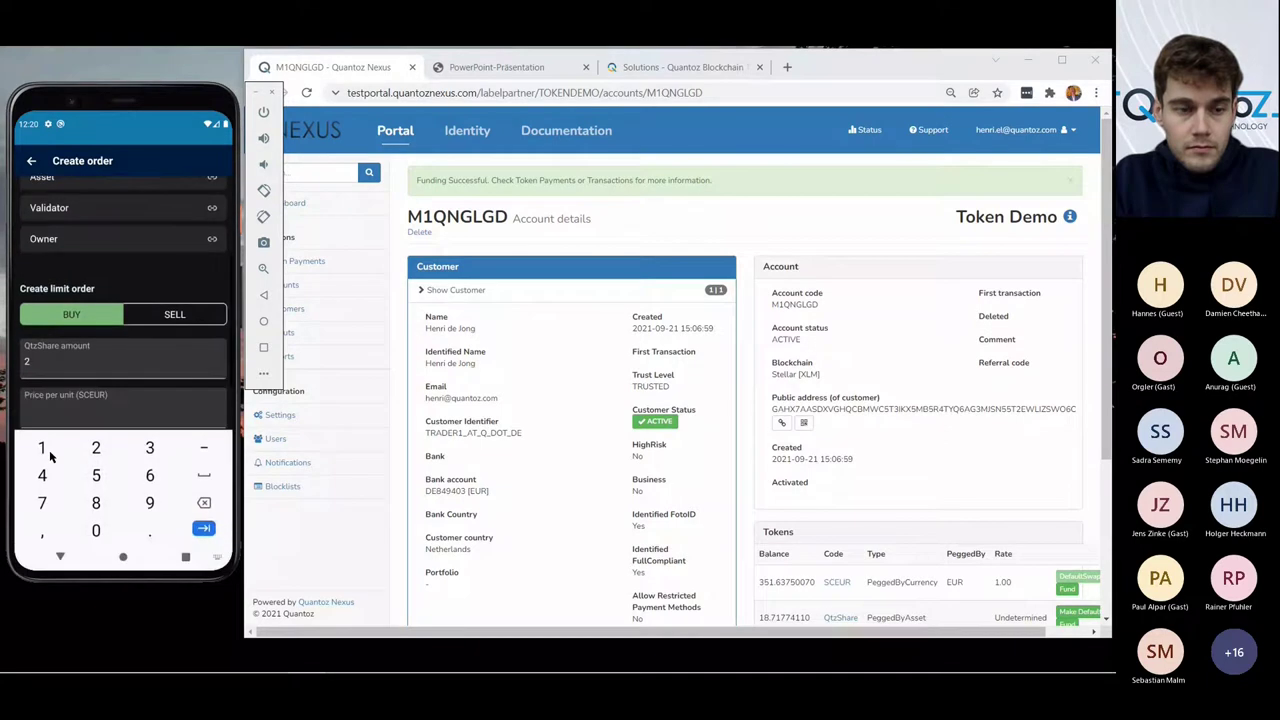
left_click(44, 476)
left_click(58, 558)
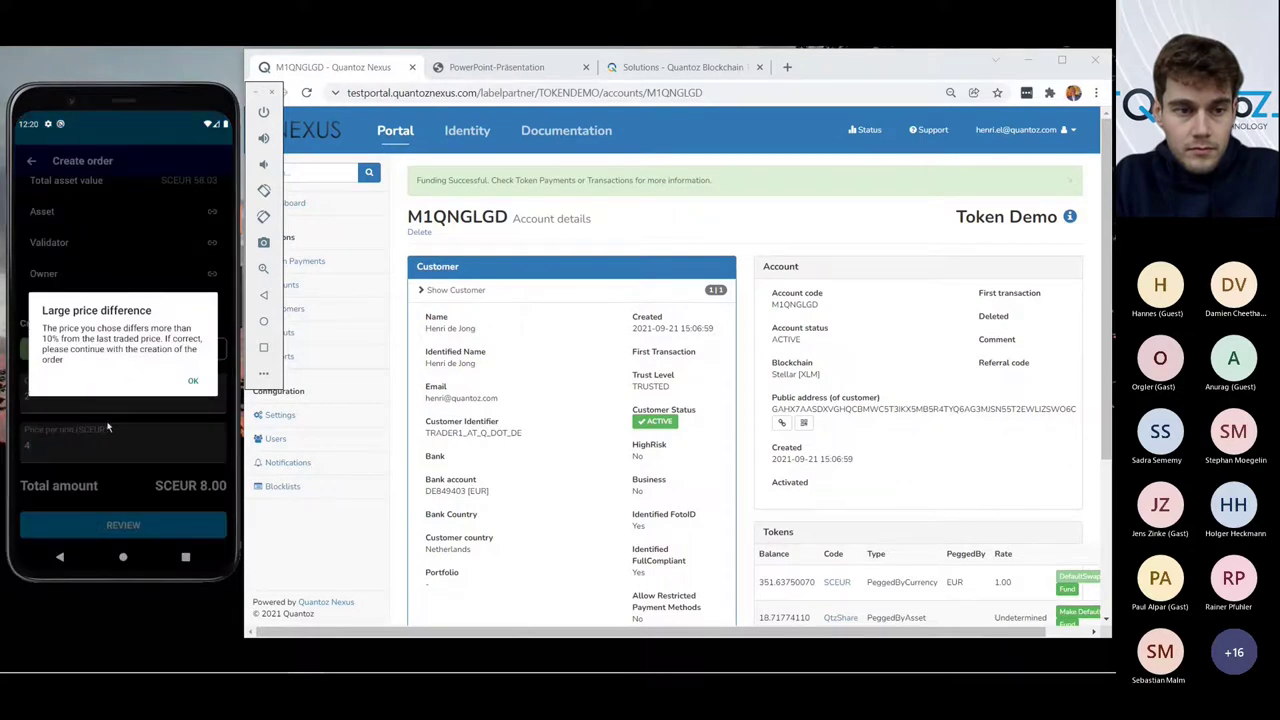
left_click(193, 384)
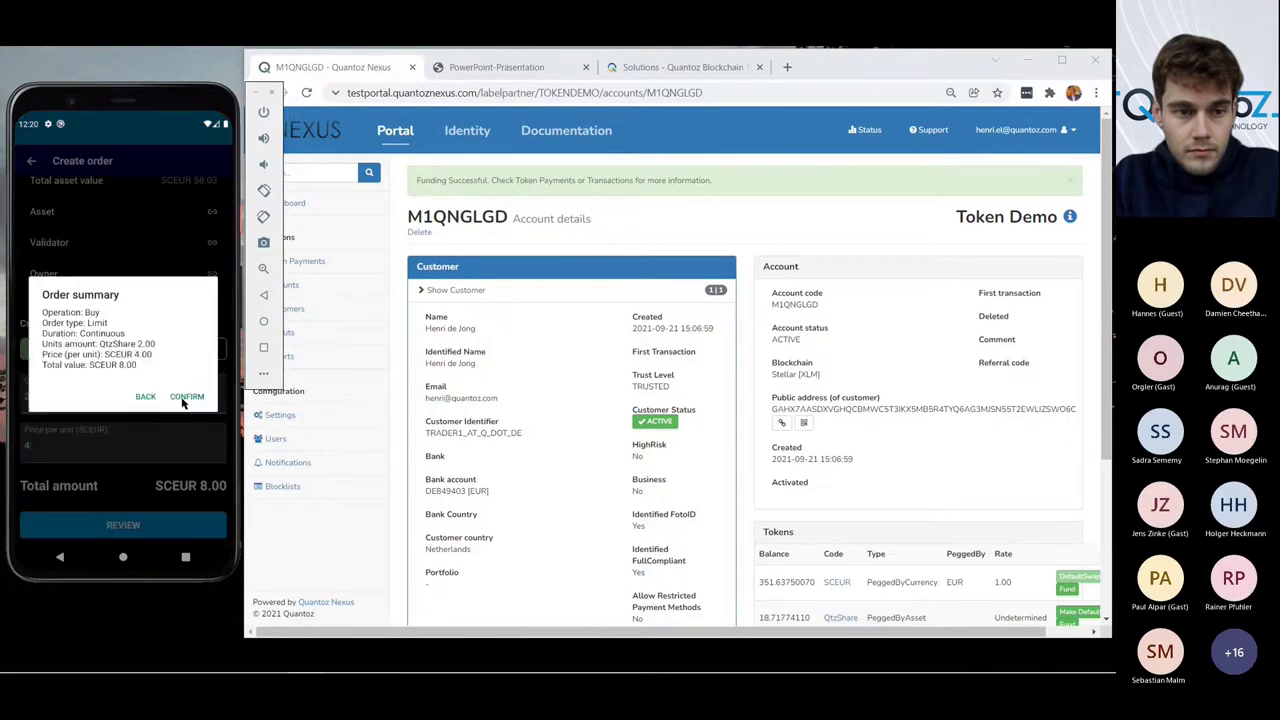
left_click(185, 398)
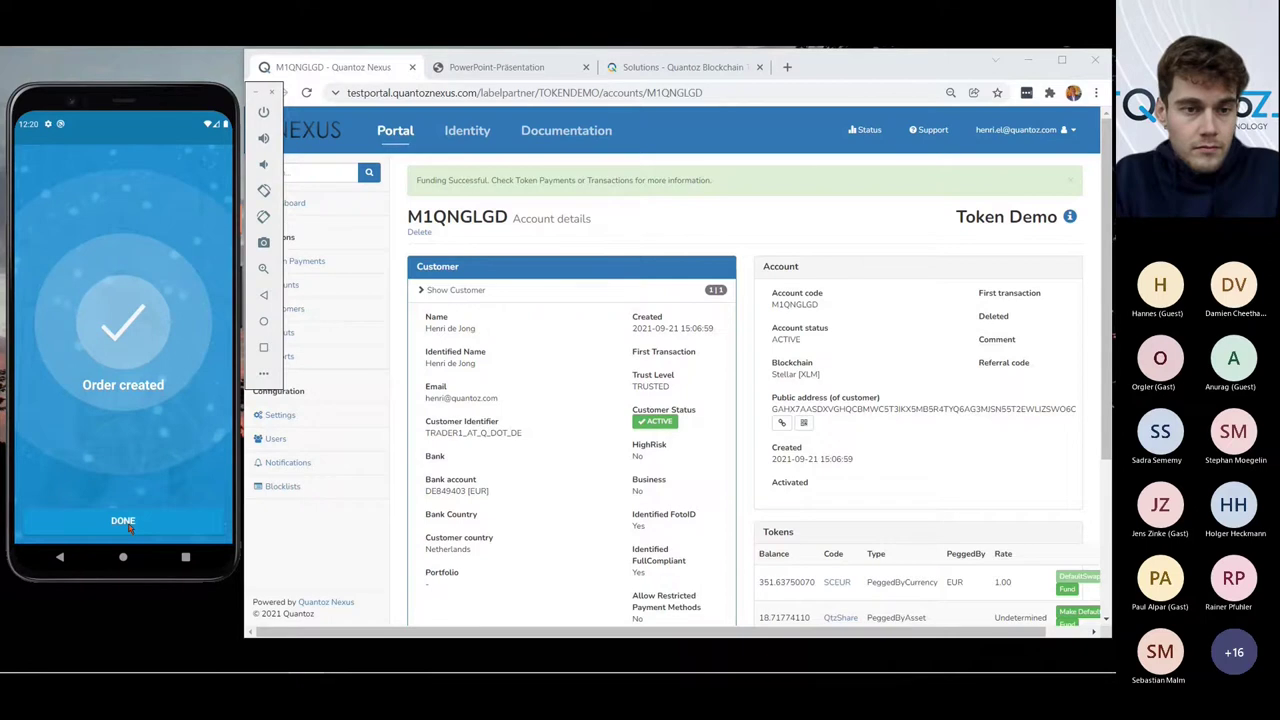
- Inspect the partially filled Buy QtzShare order's details from the Orders list, then close them
left_click(130, 528)
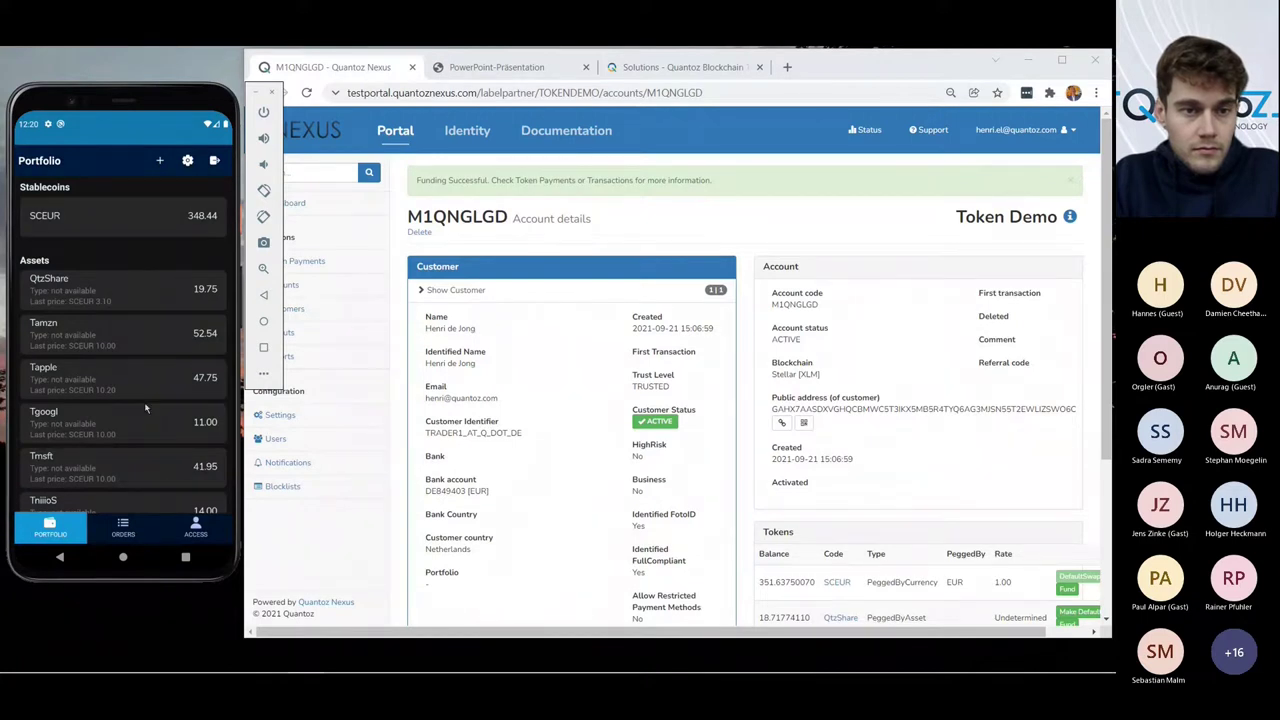
left_click(122, 530)
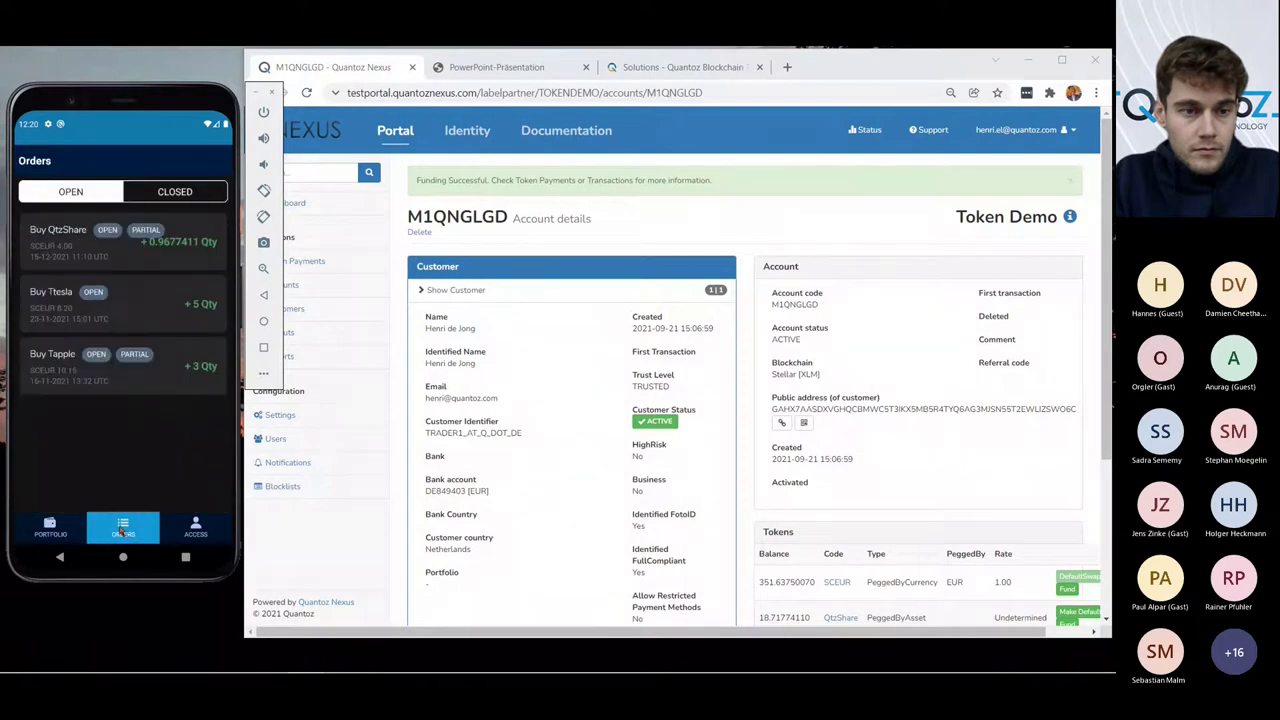
left_click(58, 257)
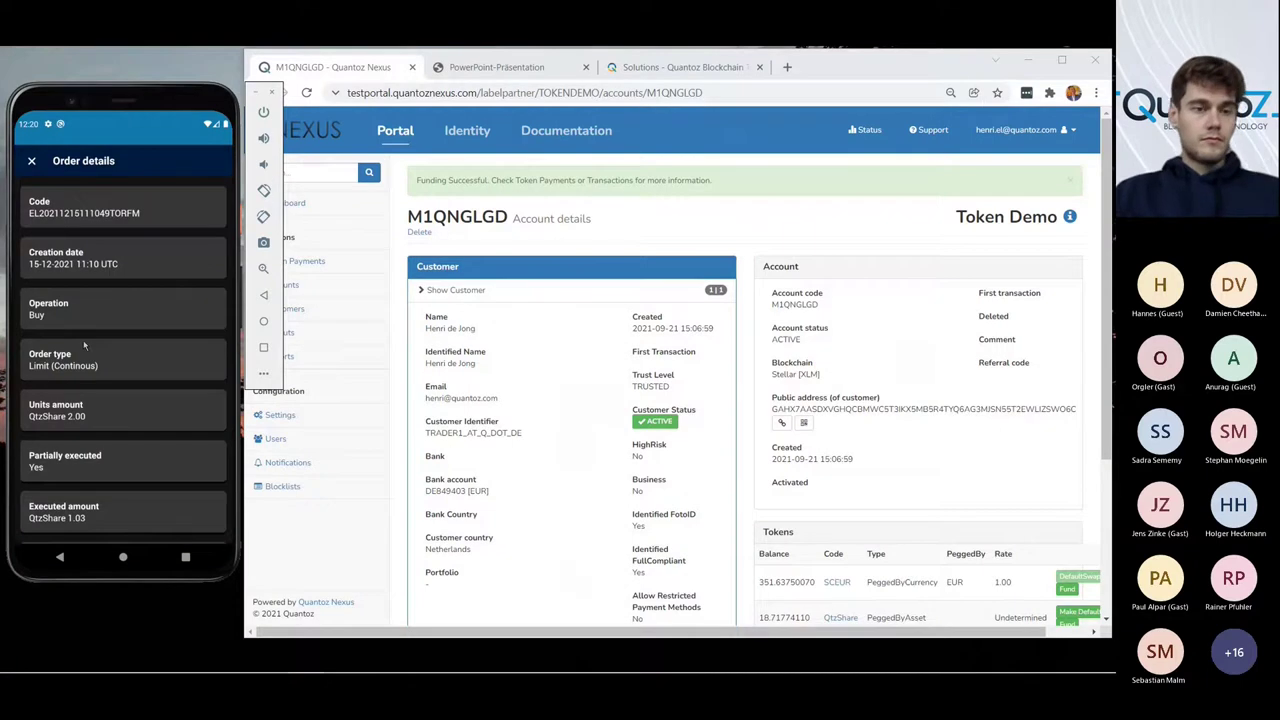
scroll(85, 345, "down", 3)
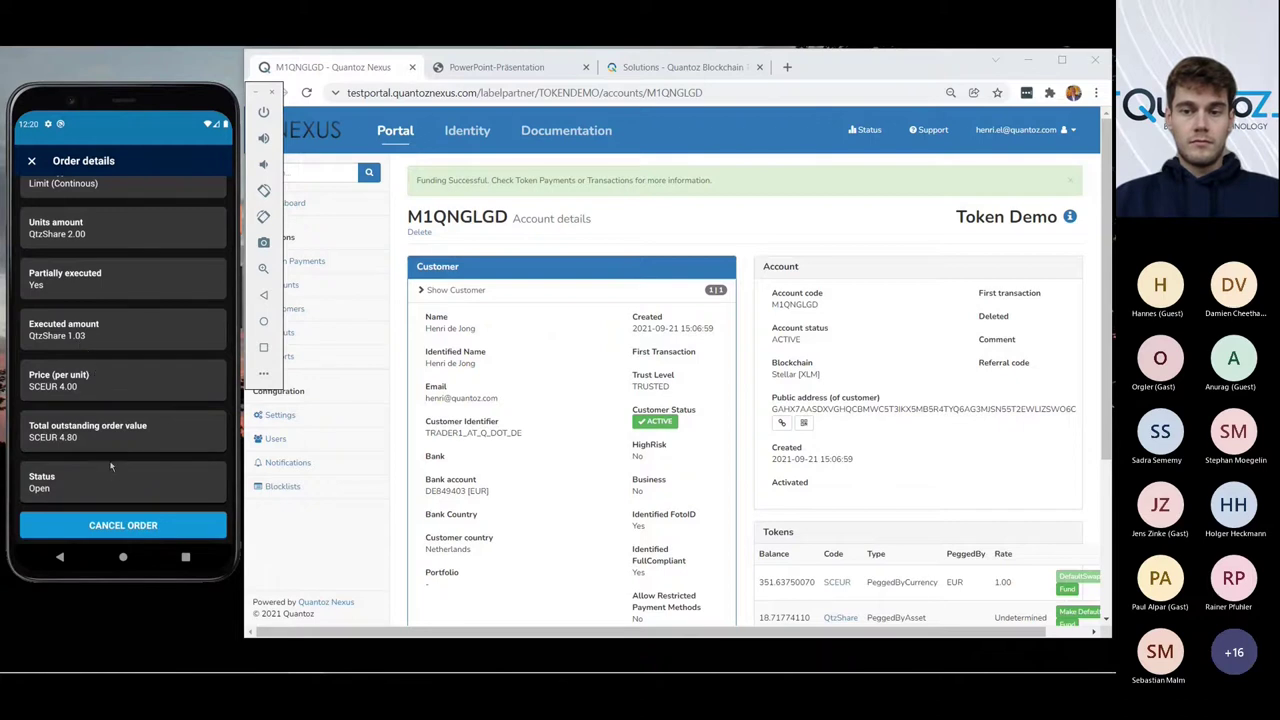
left_click(31, 162)
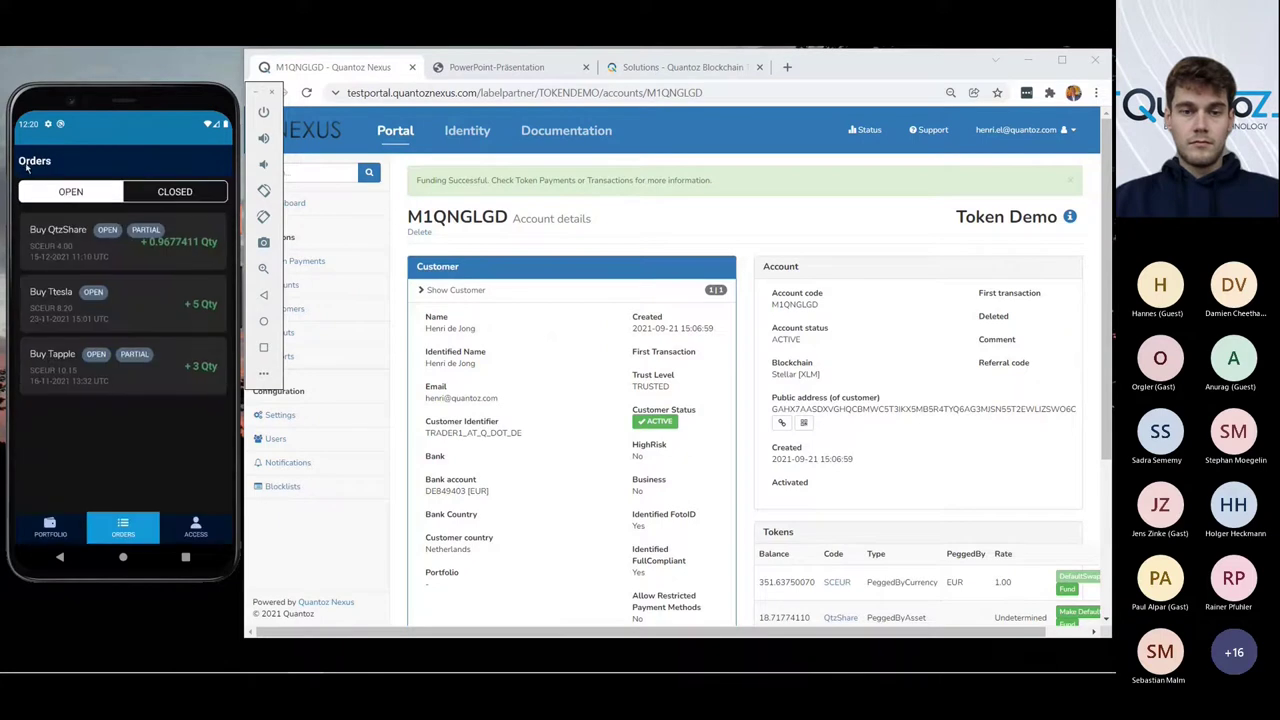
- Show the Atomic Swap slide and the phone's closed QtzShare order, then return to maximized Nexus
left_click(515, 67)
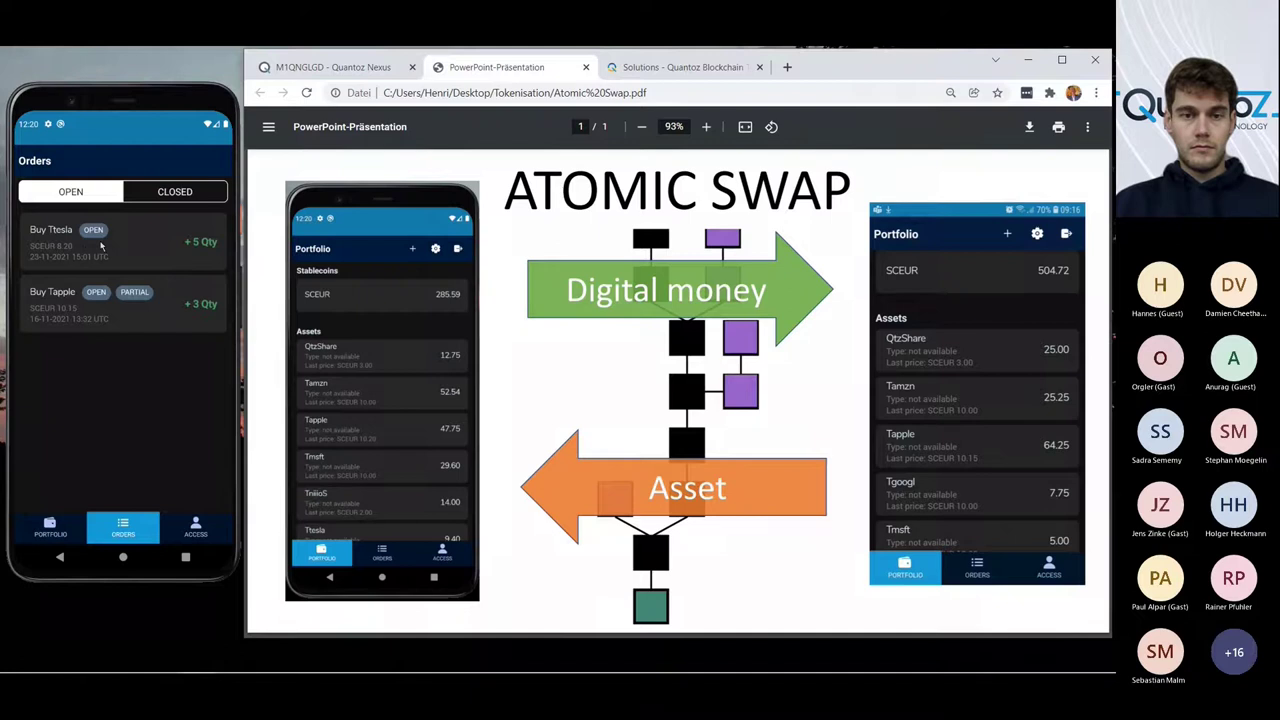
left_click(160, 196)
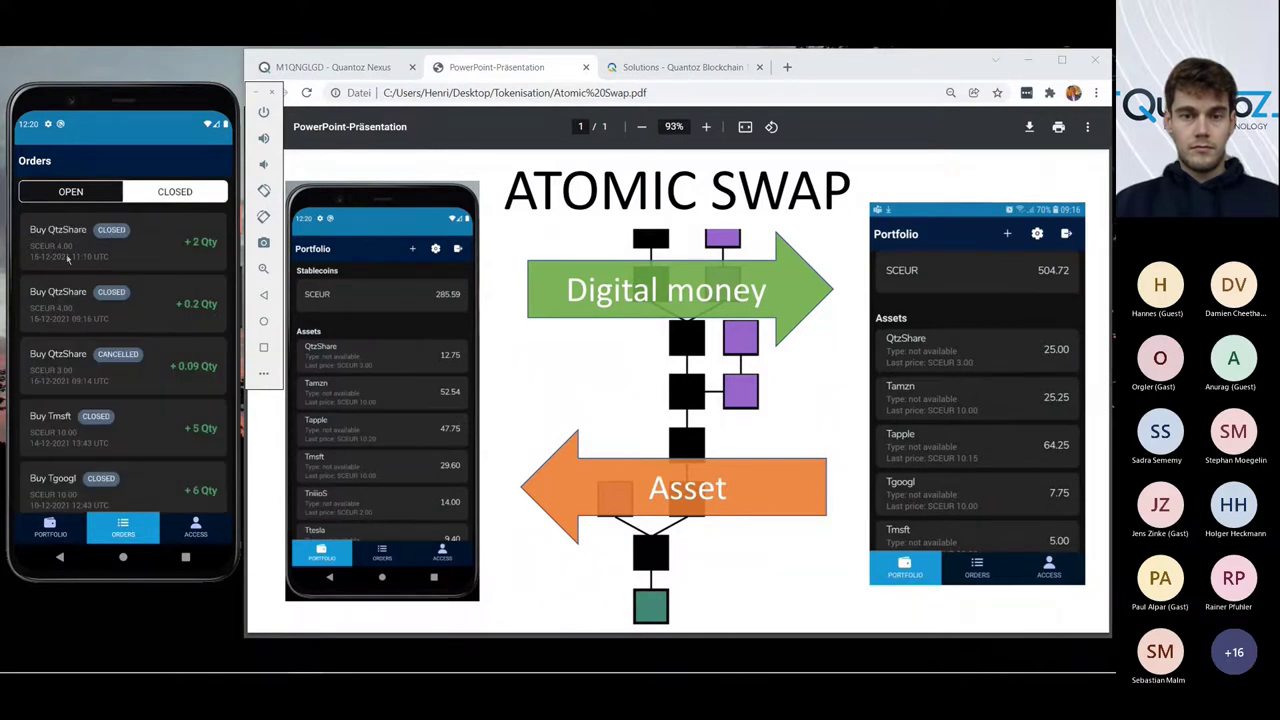
left_click(68, 257)
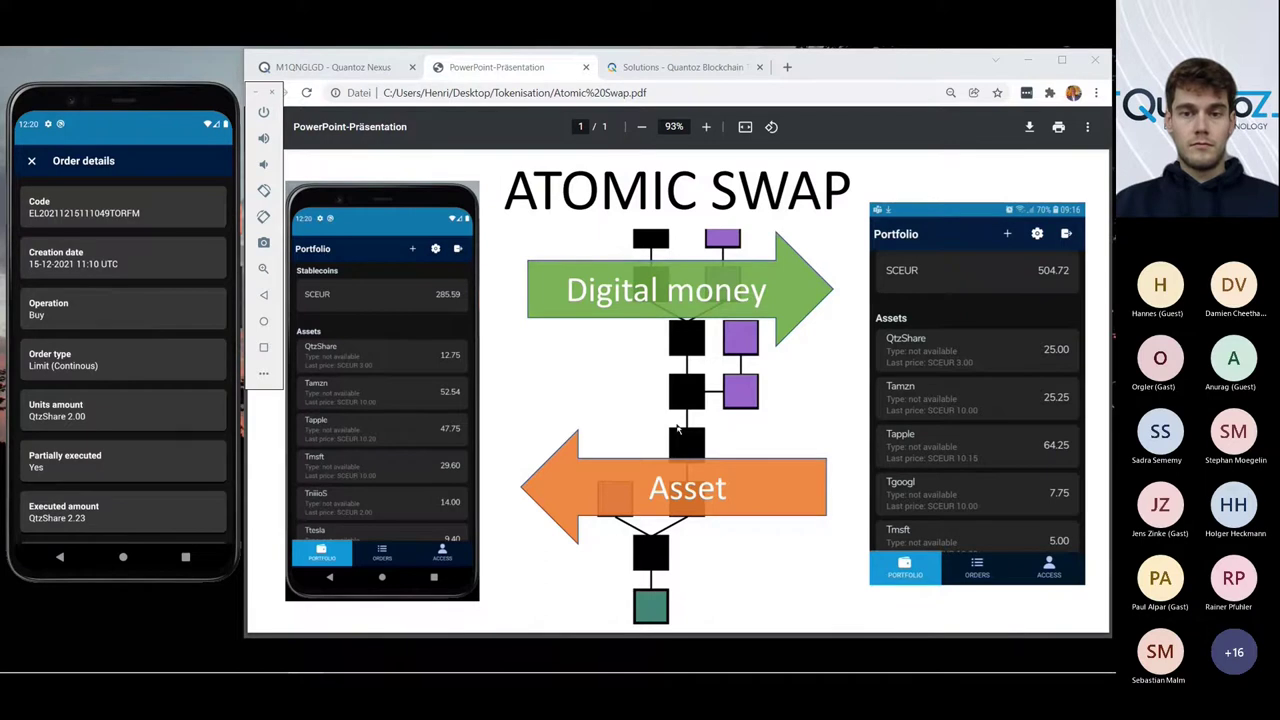
left_click(368, 67)
left_click(1062, 60)
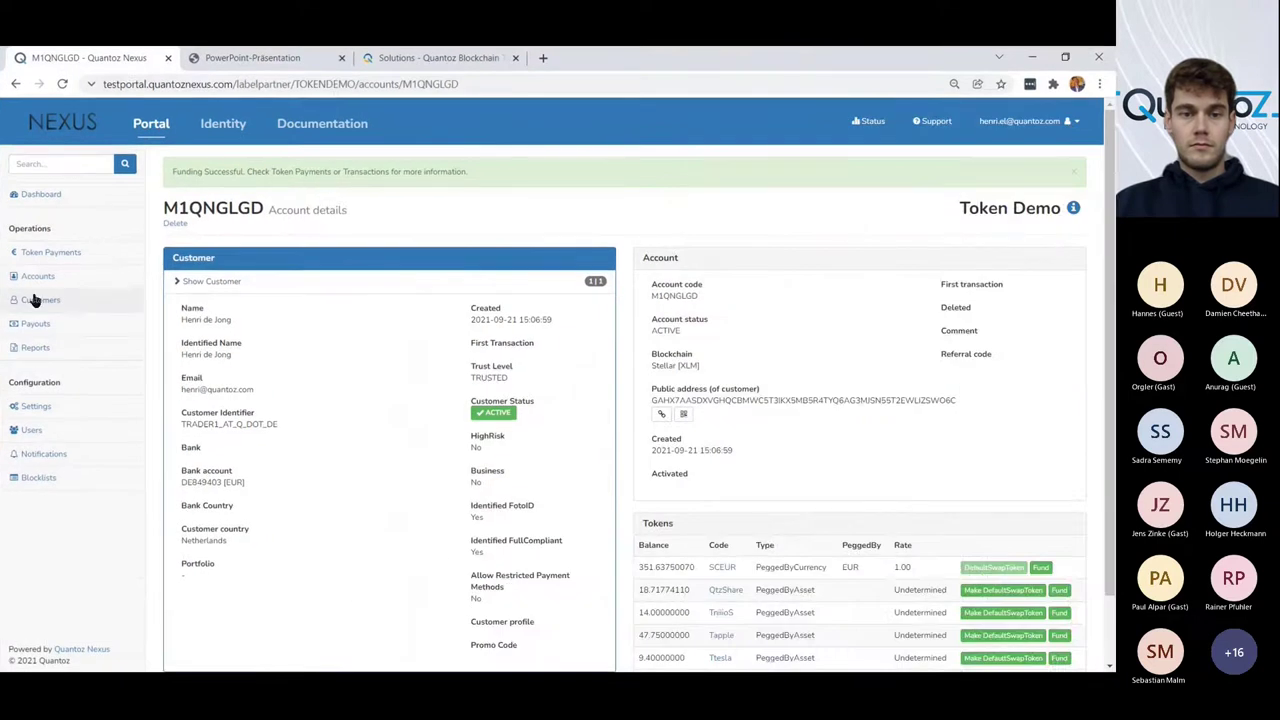
- Review last week's token payments and the 100 EUR funding payment, then open the Dashboard
left_click(60, 256)
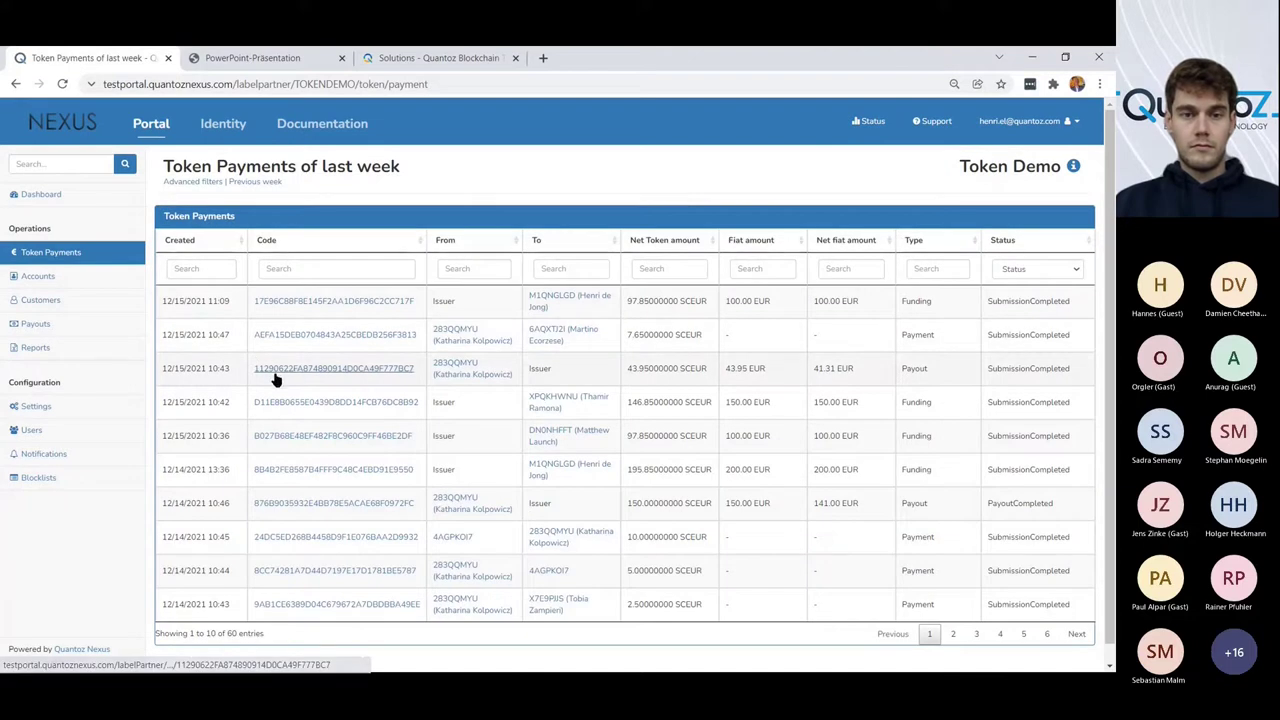
left_click(305, 301)
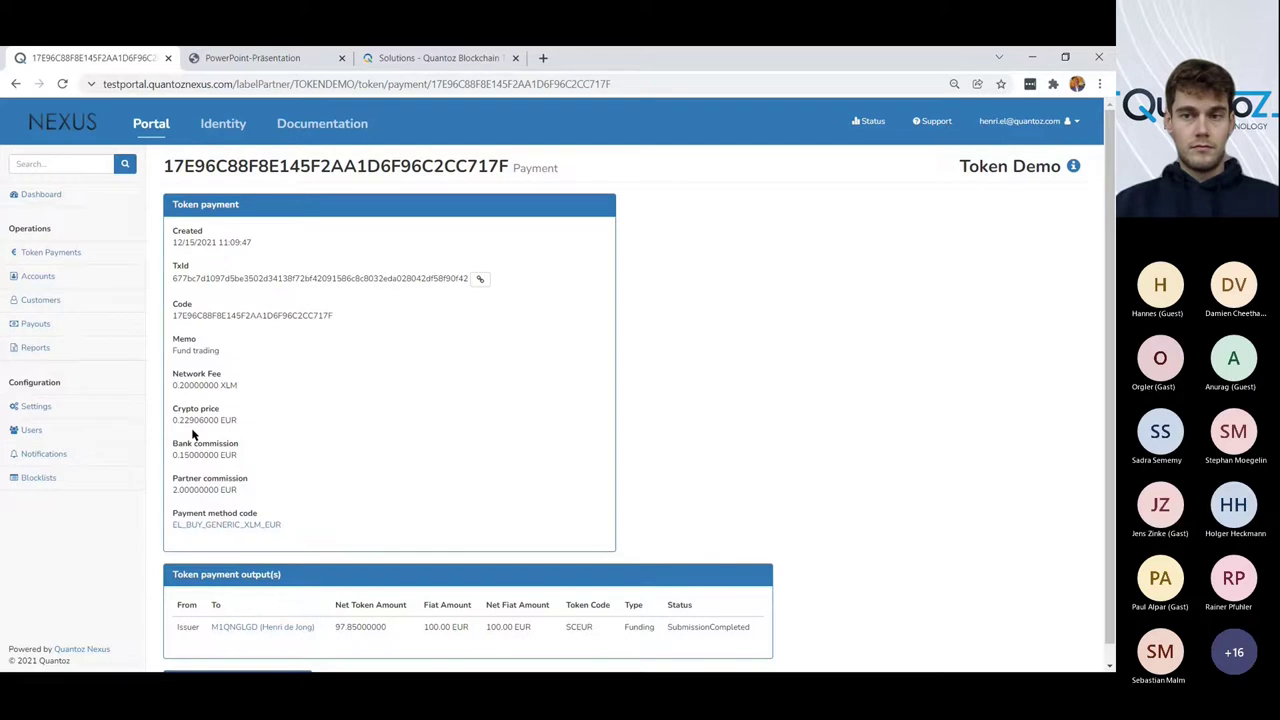
left_click(42, 197)
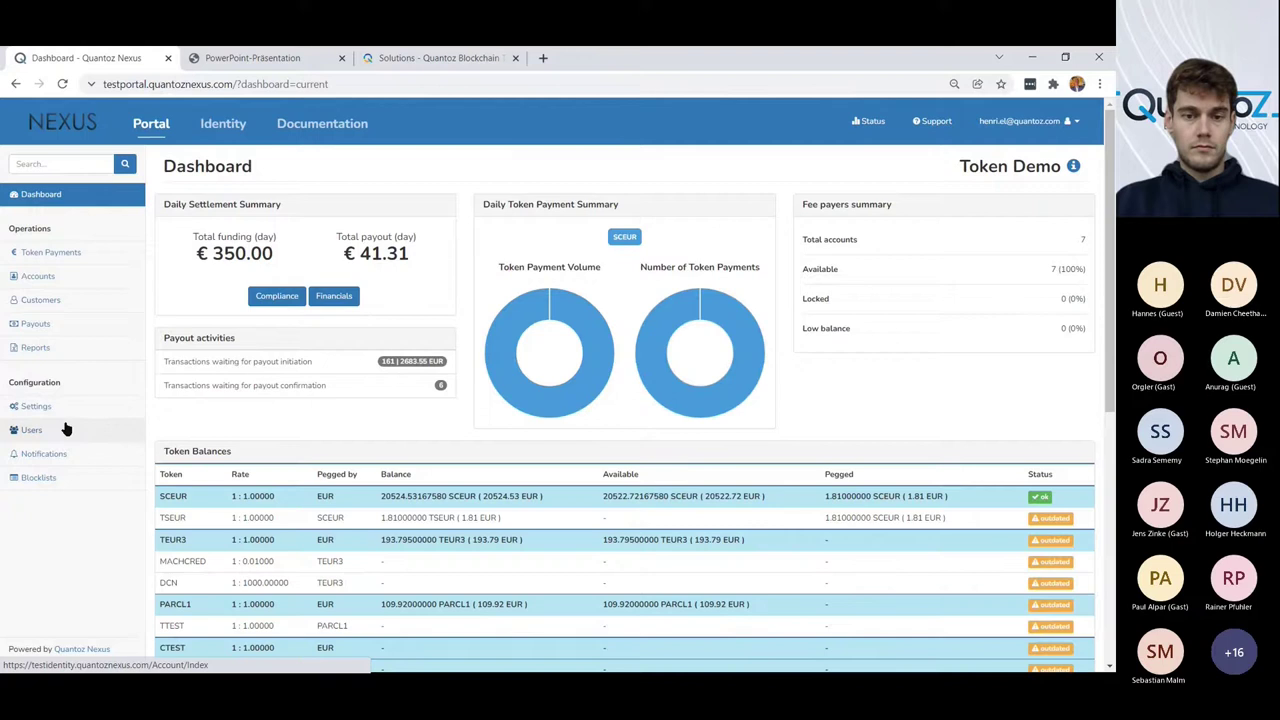
- Generate a TokenPayments report for 01.12.2021 to 15.12.2021 from the Reports page
left_click(43, 358)
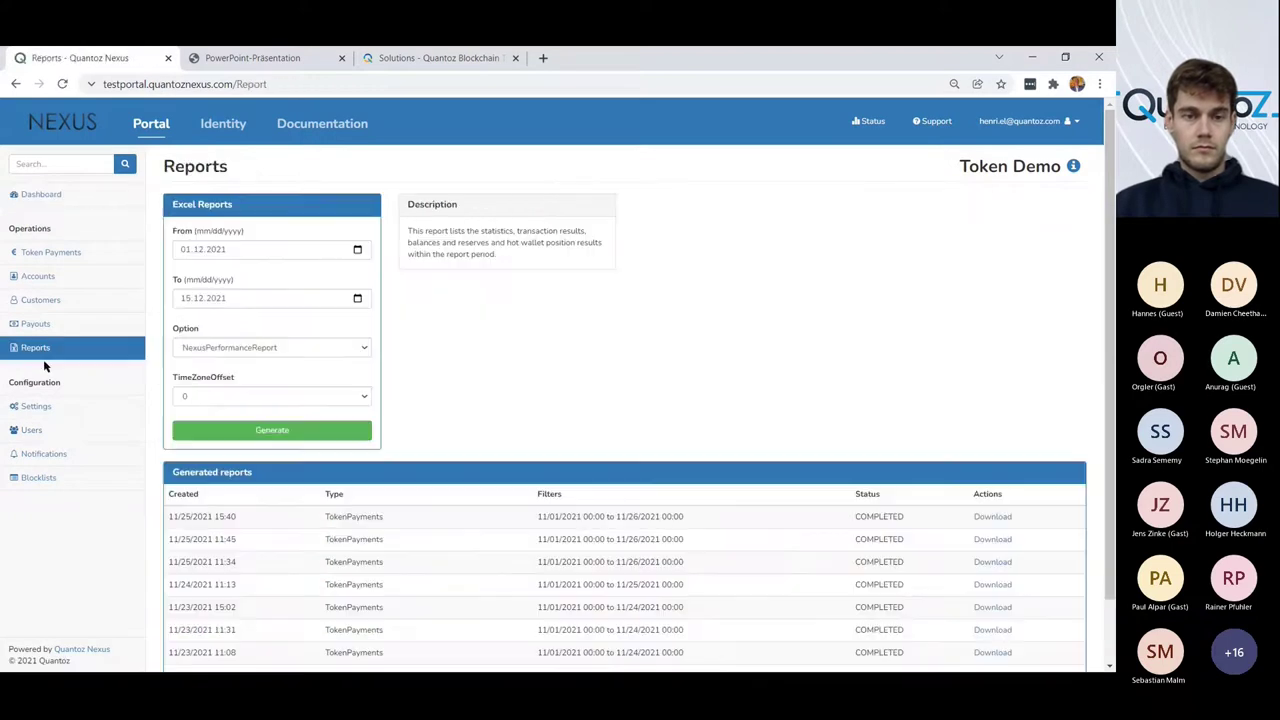
scroll(440, 424, "down", 1)
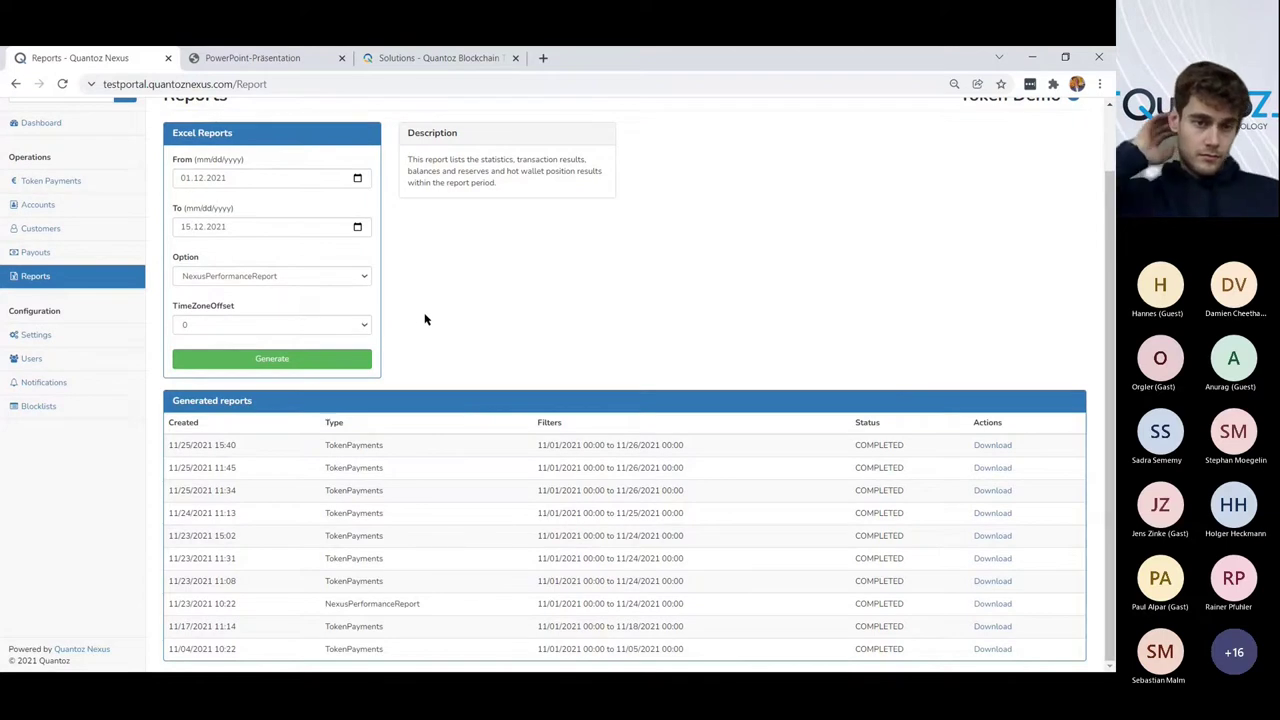
left_click(365, 278)
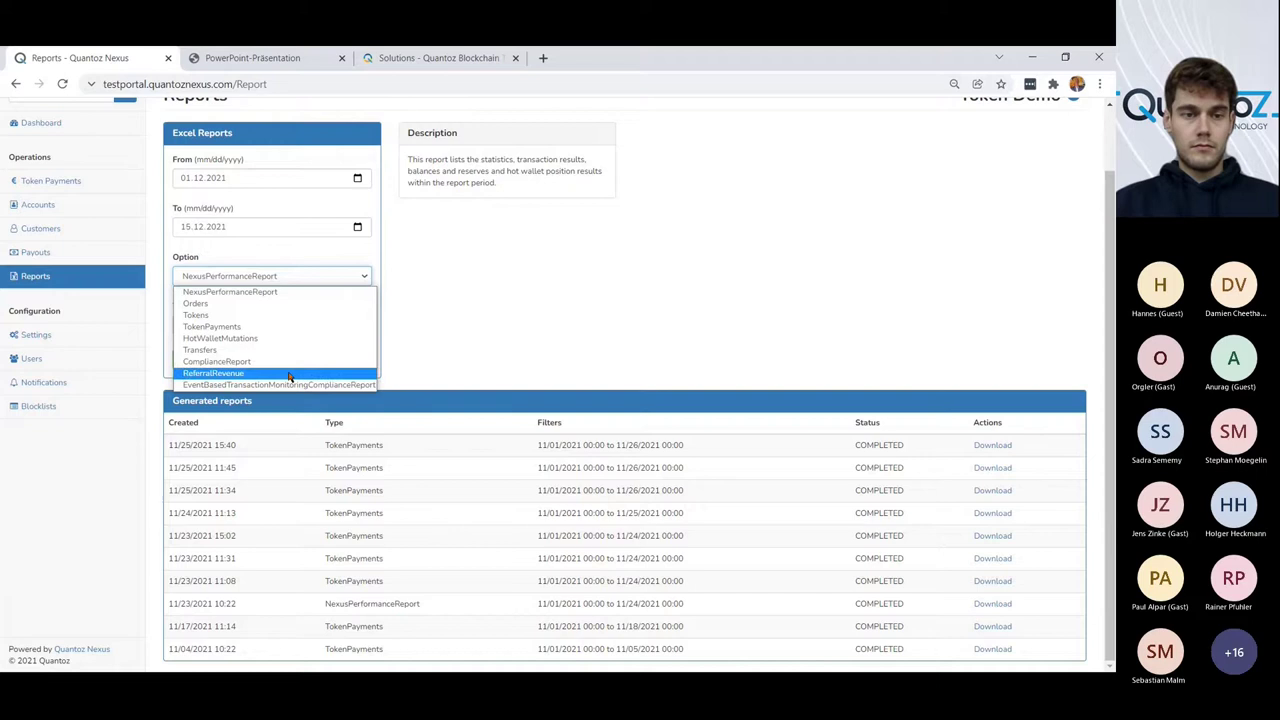
left_click(262, 327)
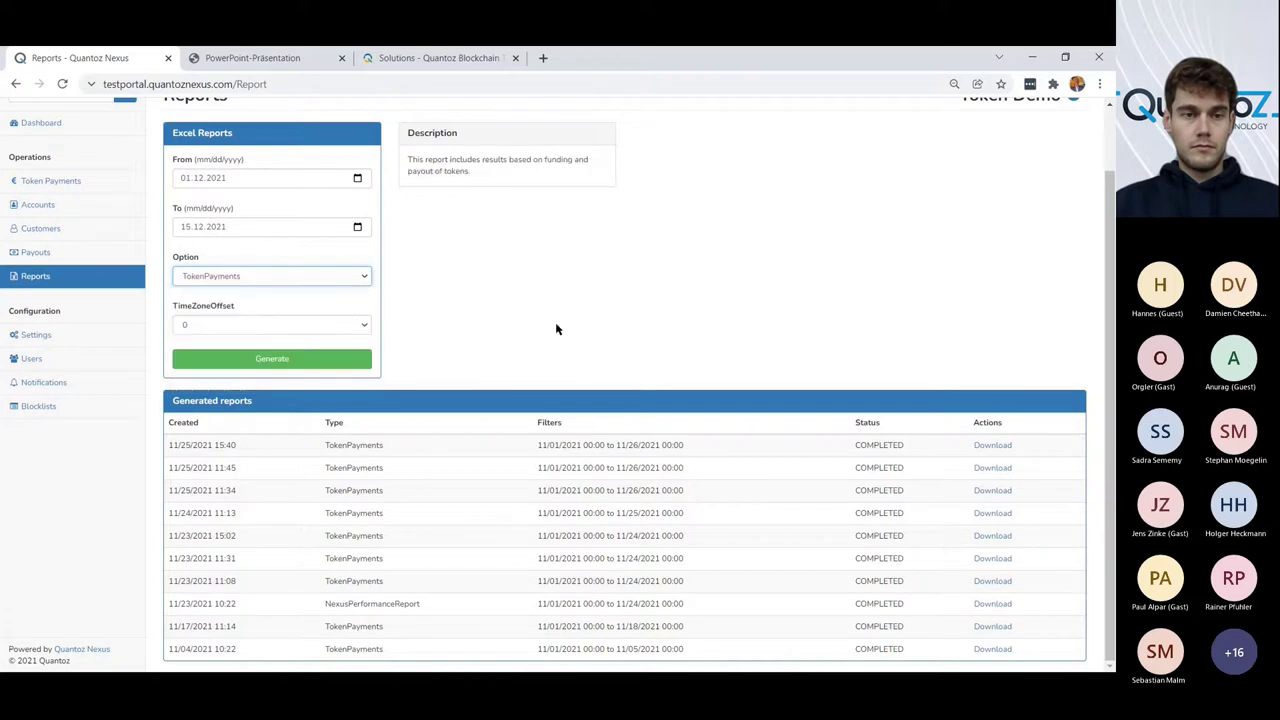
scroll(555, 325, "up", 1)
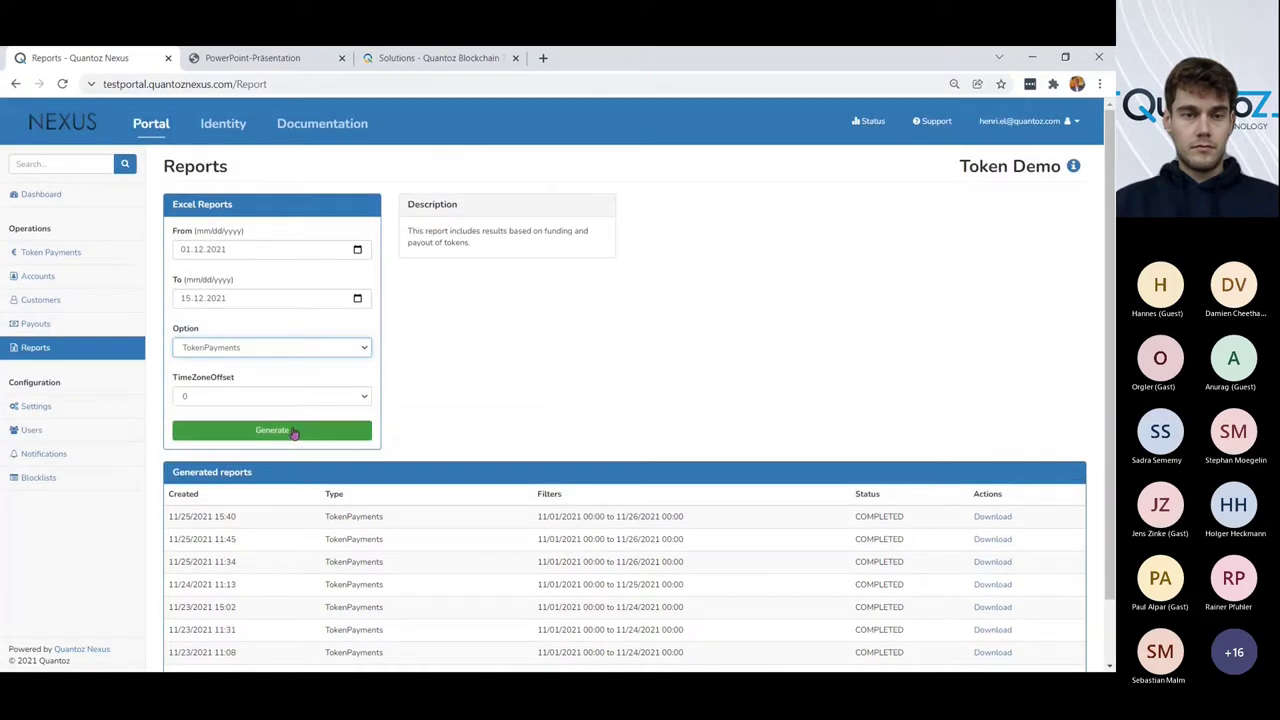
left_click(294, 433)
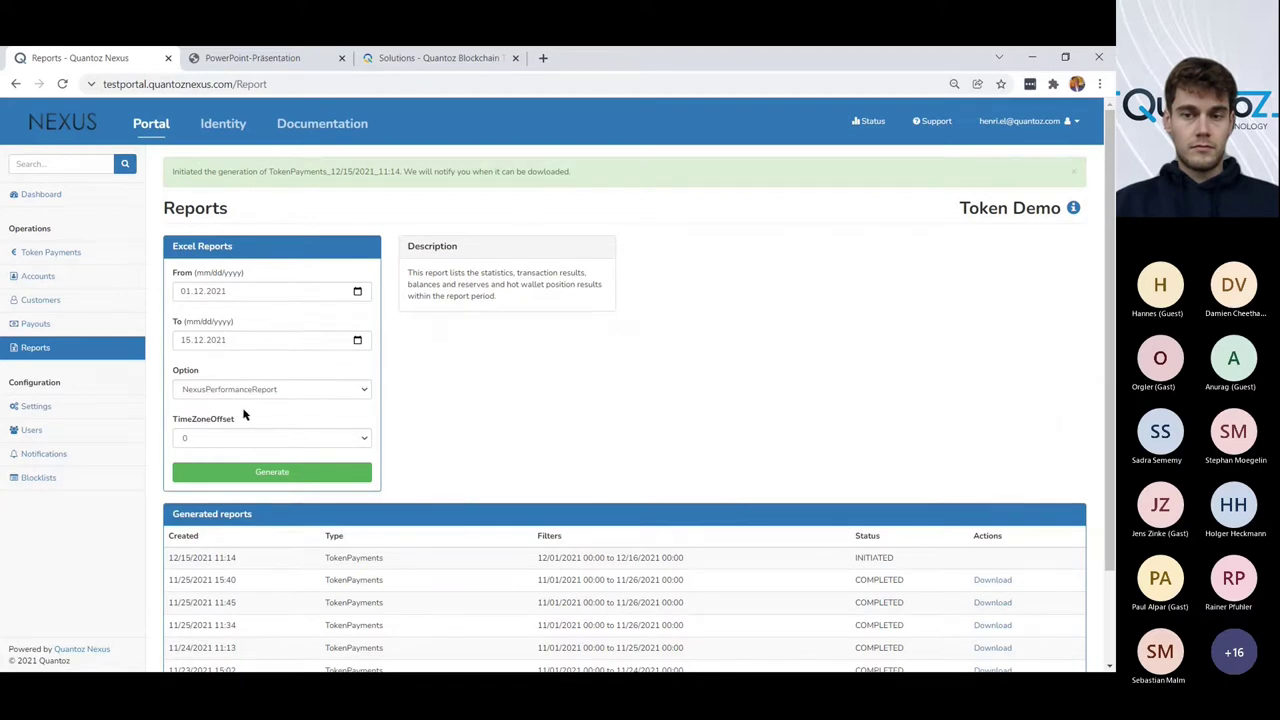
- Open the Identity section's Roles page listing the 13 permission roles and their descriptions
left_click(222, 124)
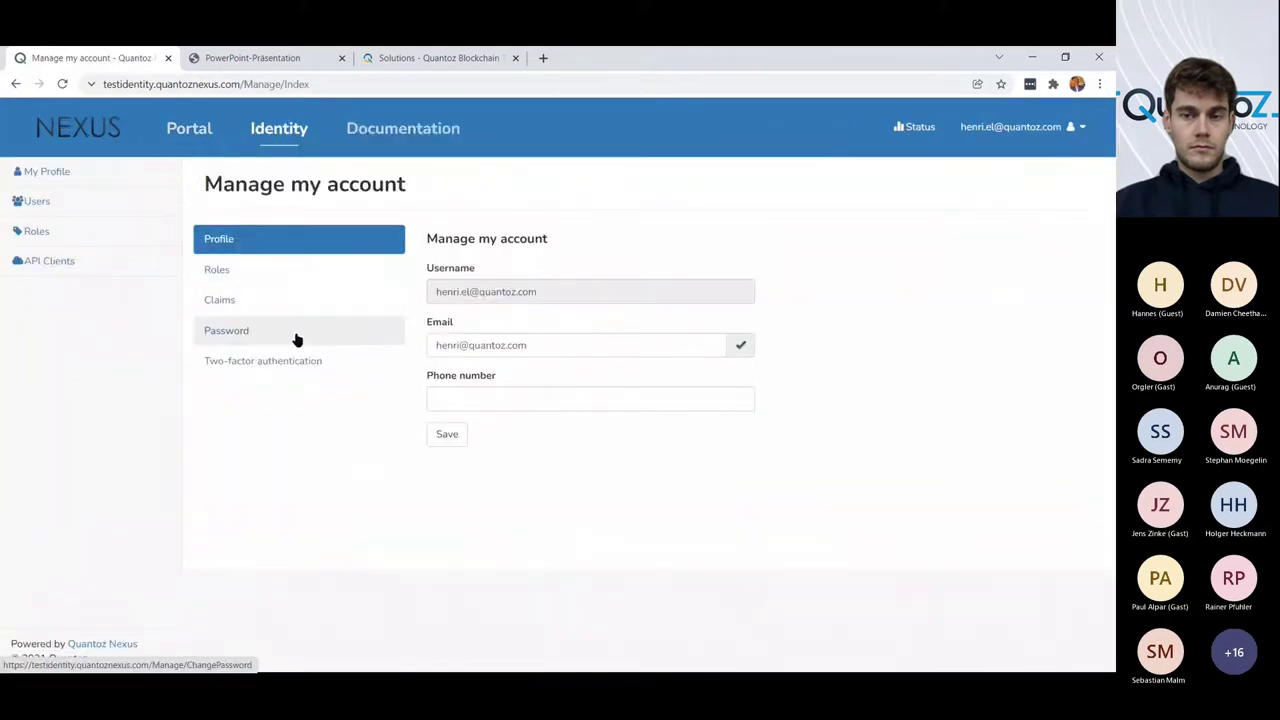
left_click(30, 236)
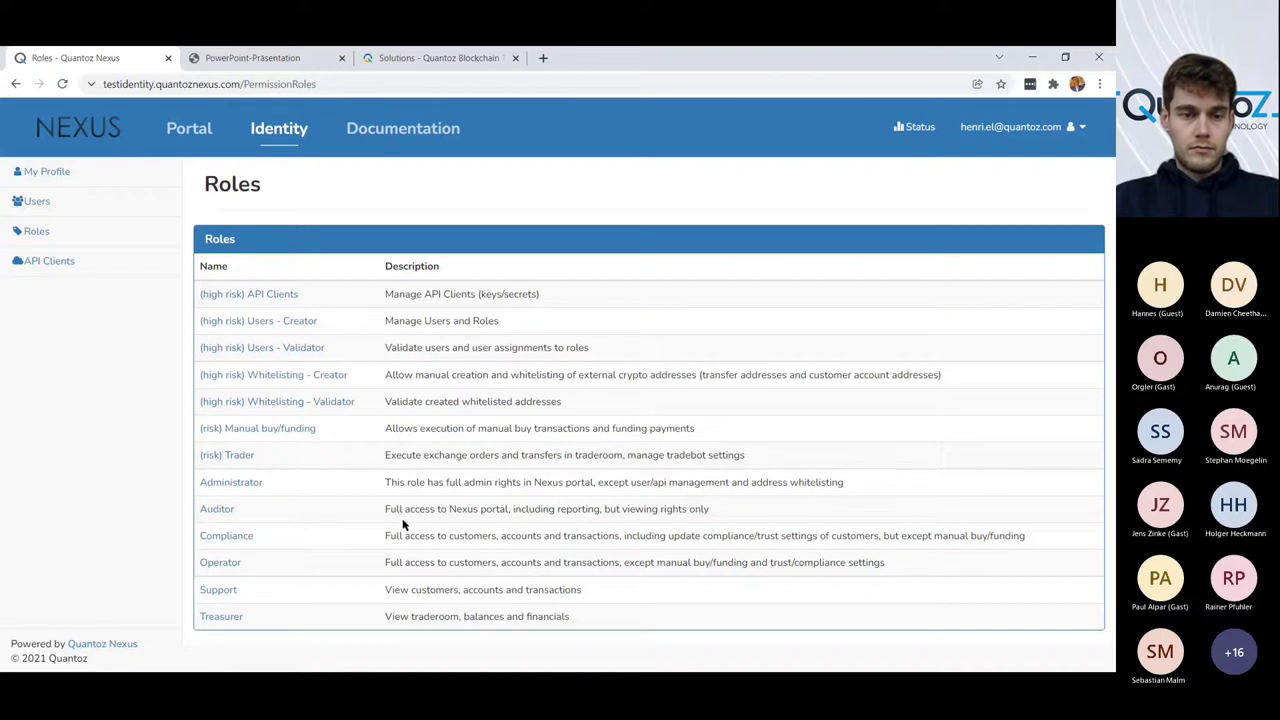
- Open the Nexus documentation center and go to its API documentation
left_click(422, 139)
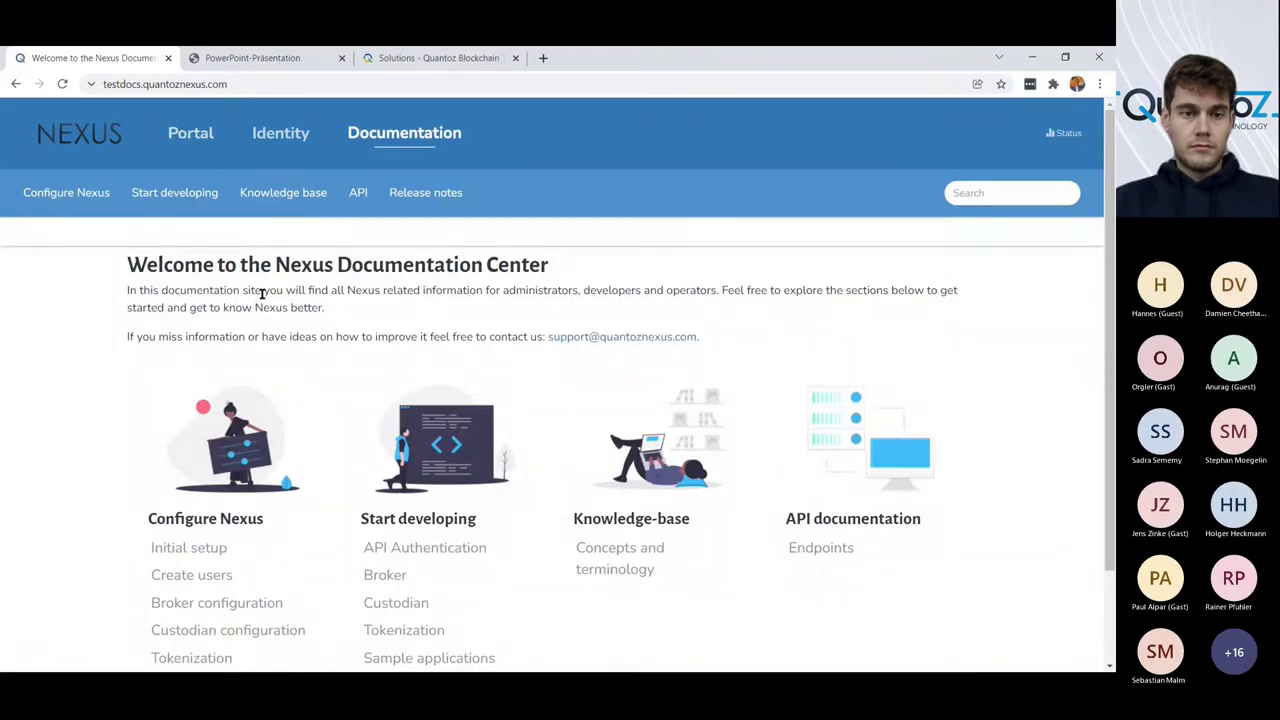
scroll(285, 349, "down", 1)
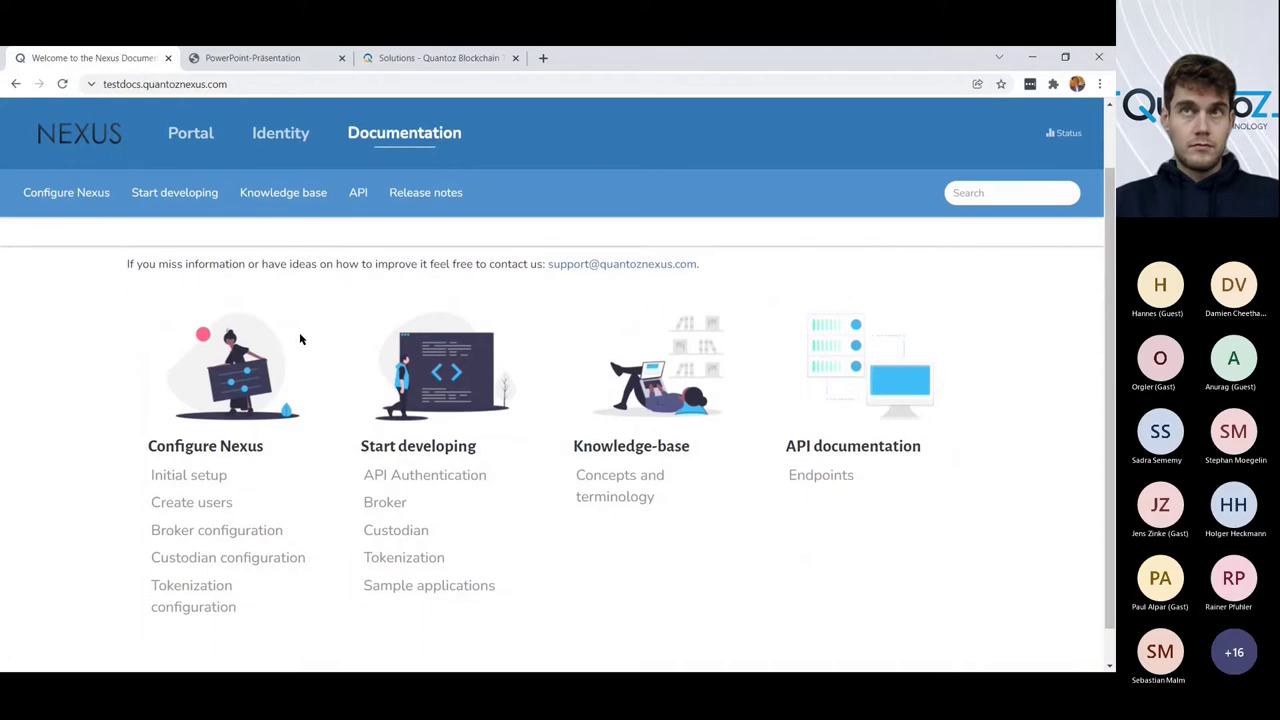
left_click(353, 199)
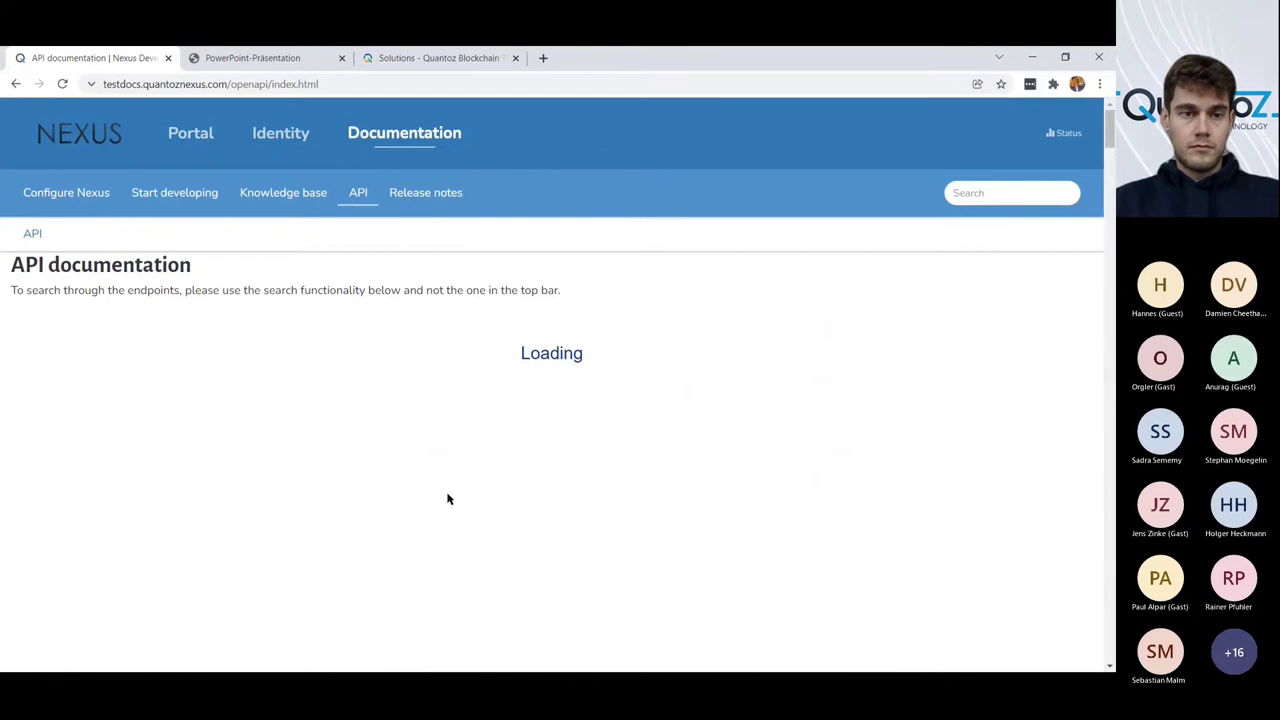
scroll(448, 503, "down", 3)
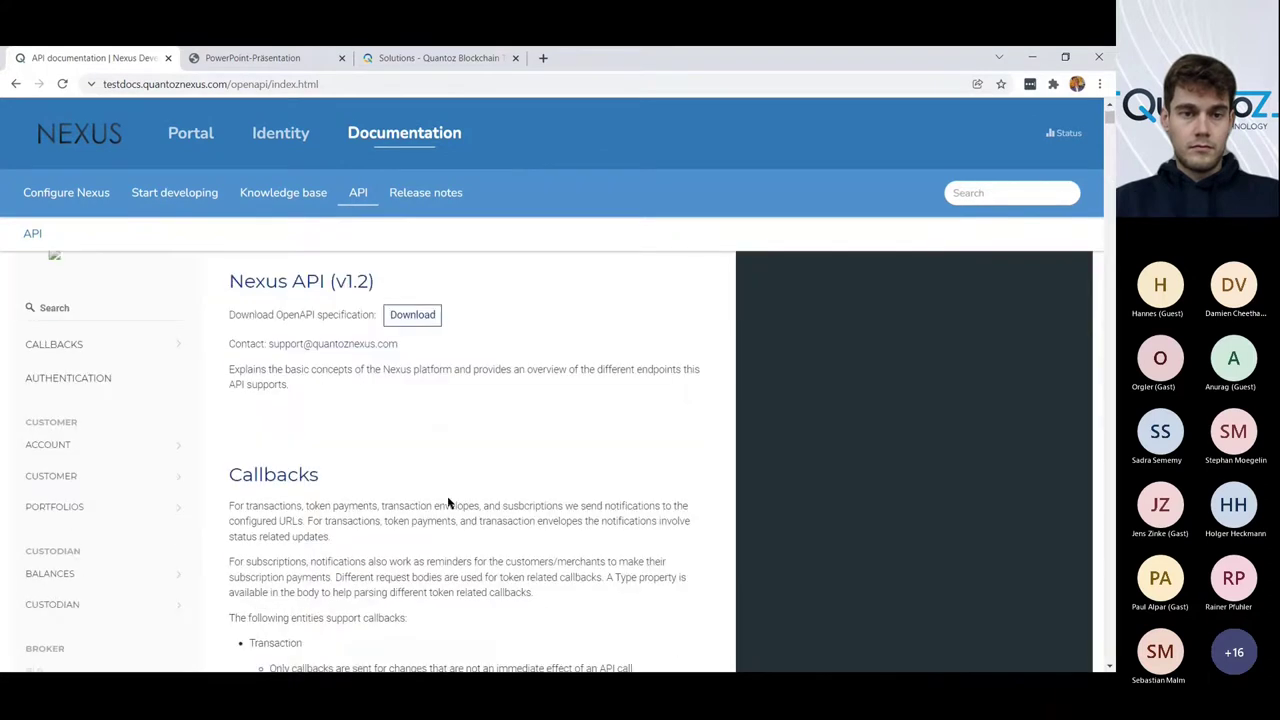
scroll(388, 533, "down", 1)
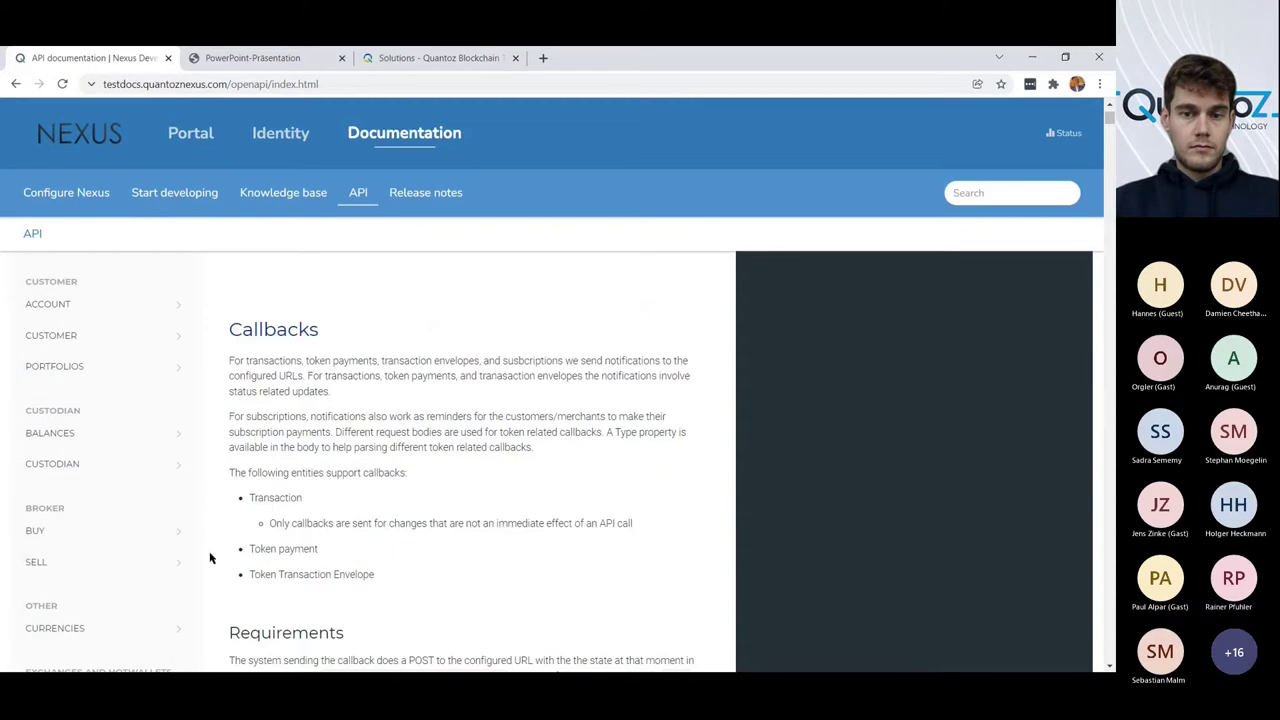
- Review the Simulate and Initiate broker buy transaction endpoints, then open the Nexus status page
left_click(38, 531)
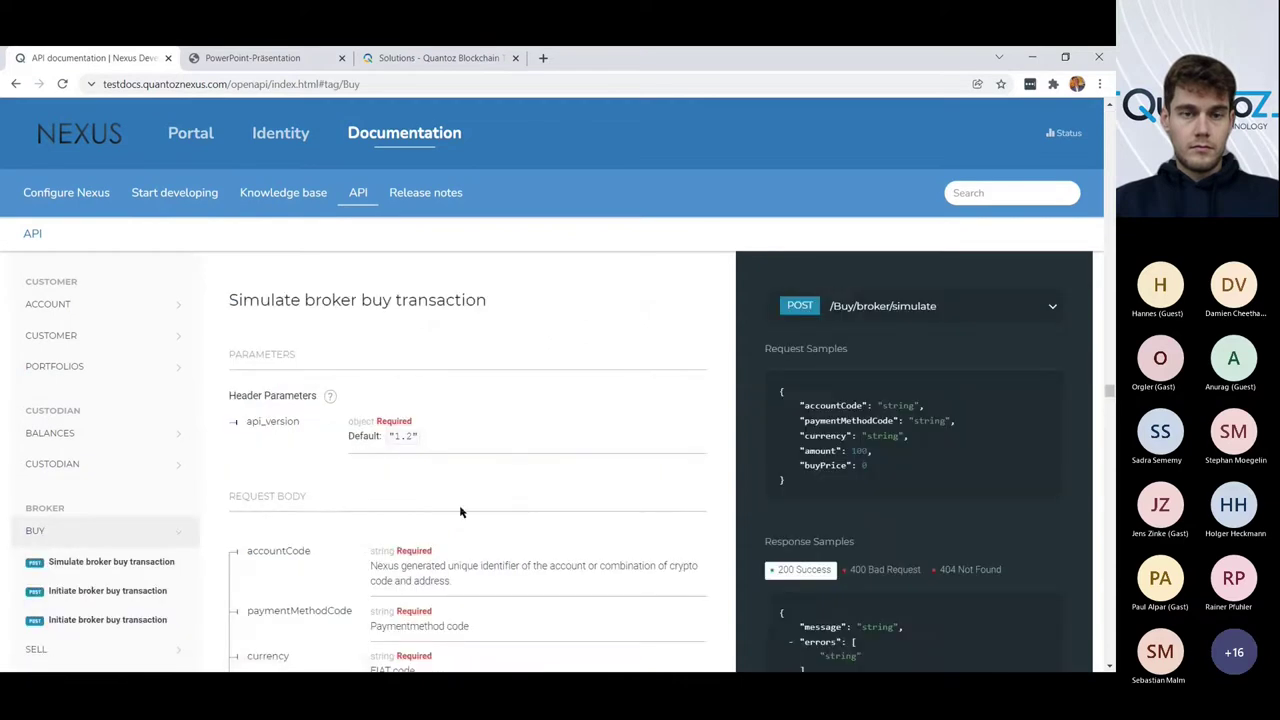
scroll(611, 510, "down", 3)
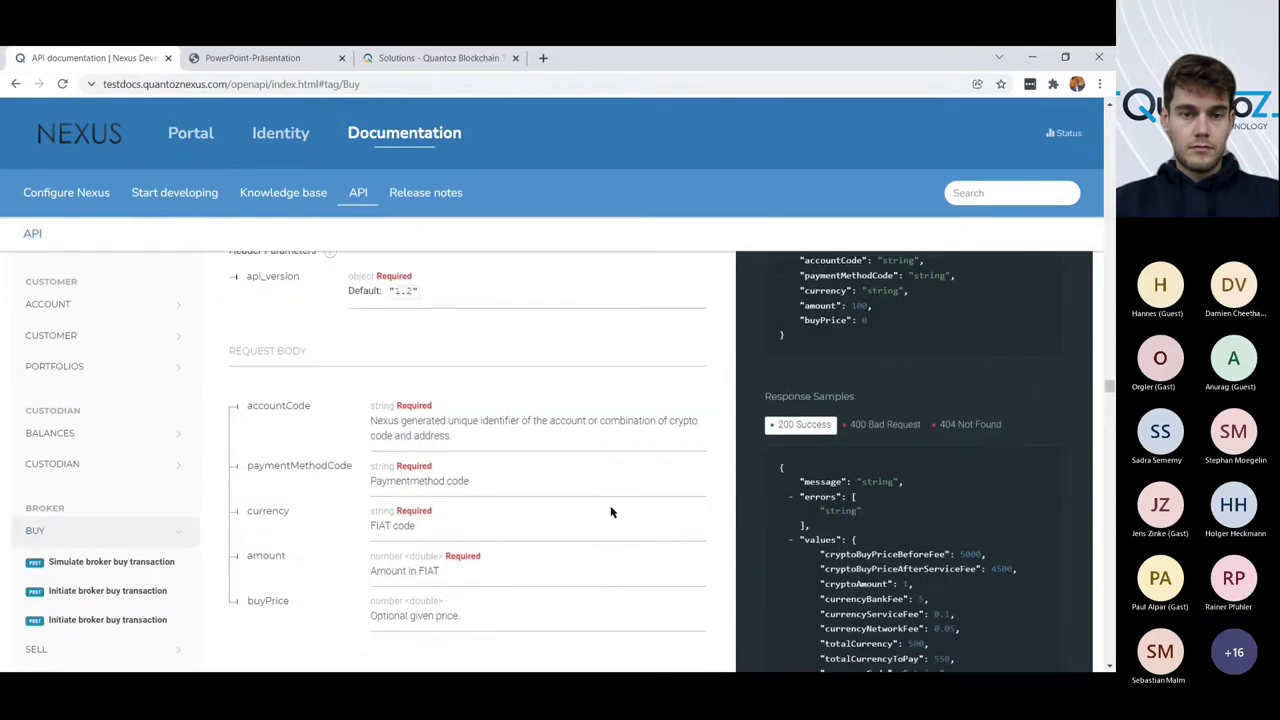
scroll(611, 512, "down", 5)
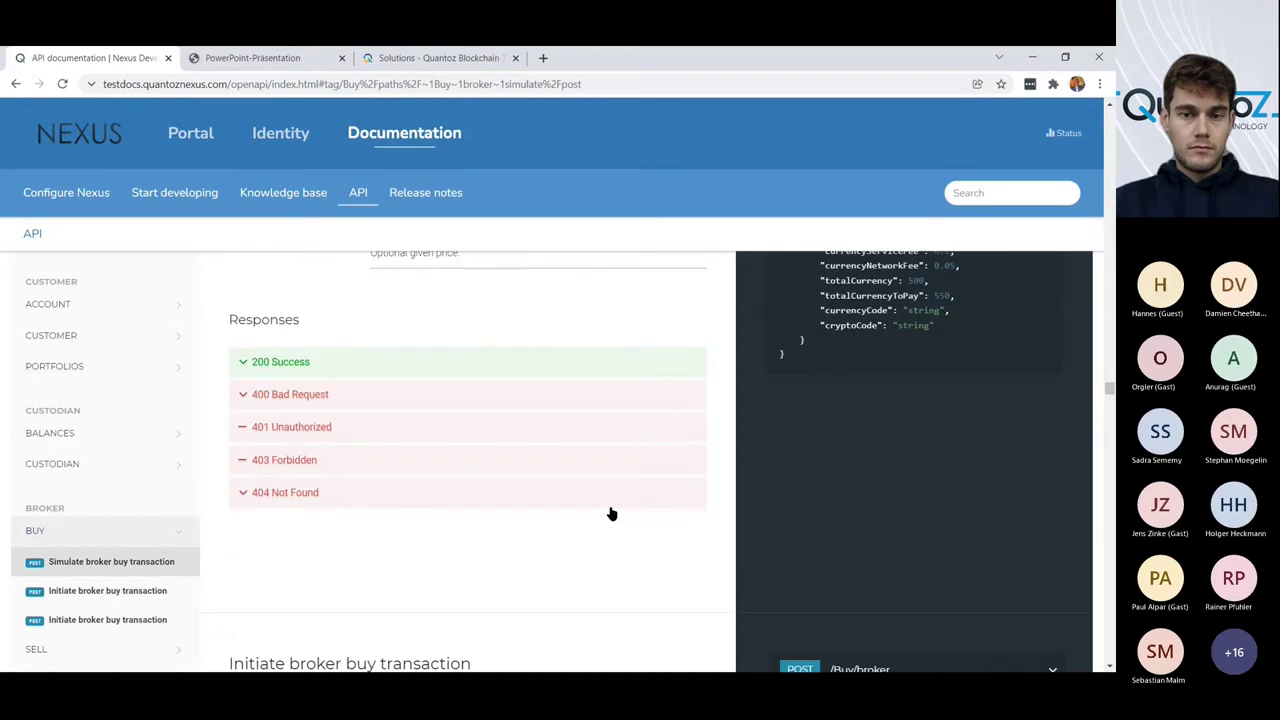
scroll(611, 512, "down", 5)
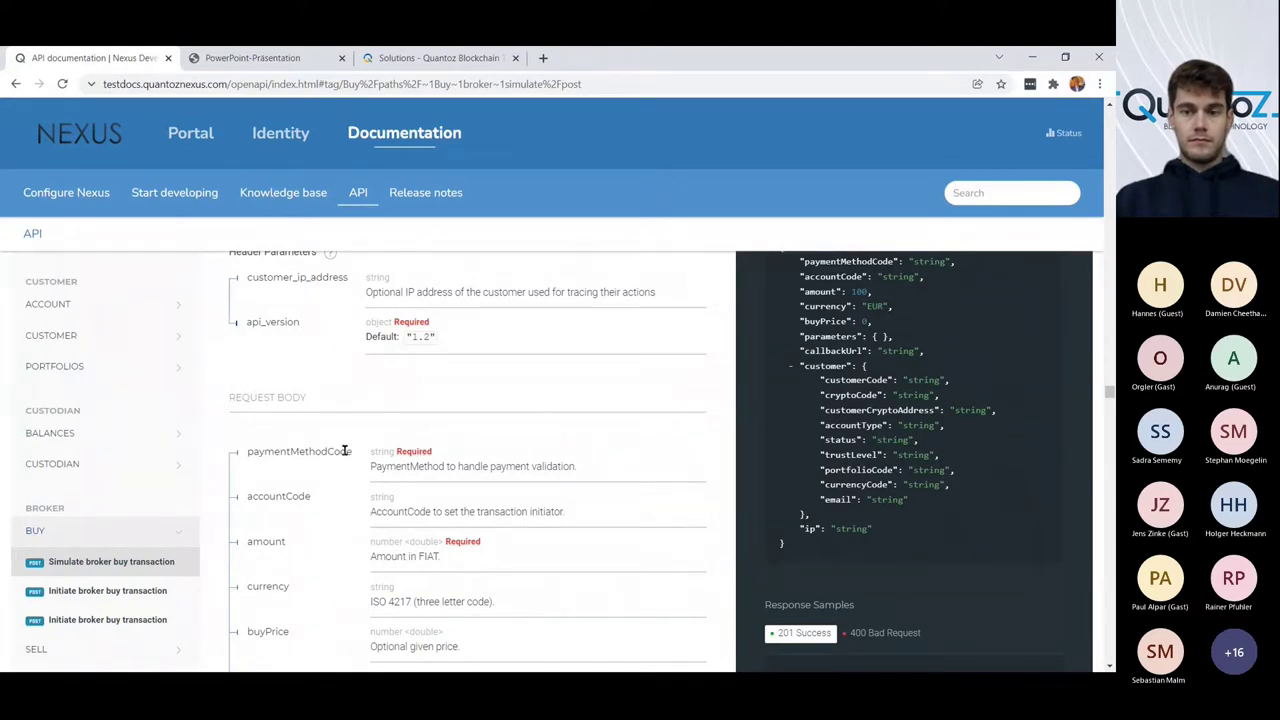
left_click(1056, 134)
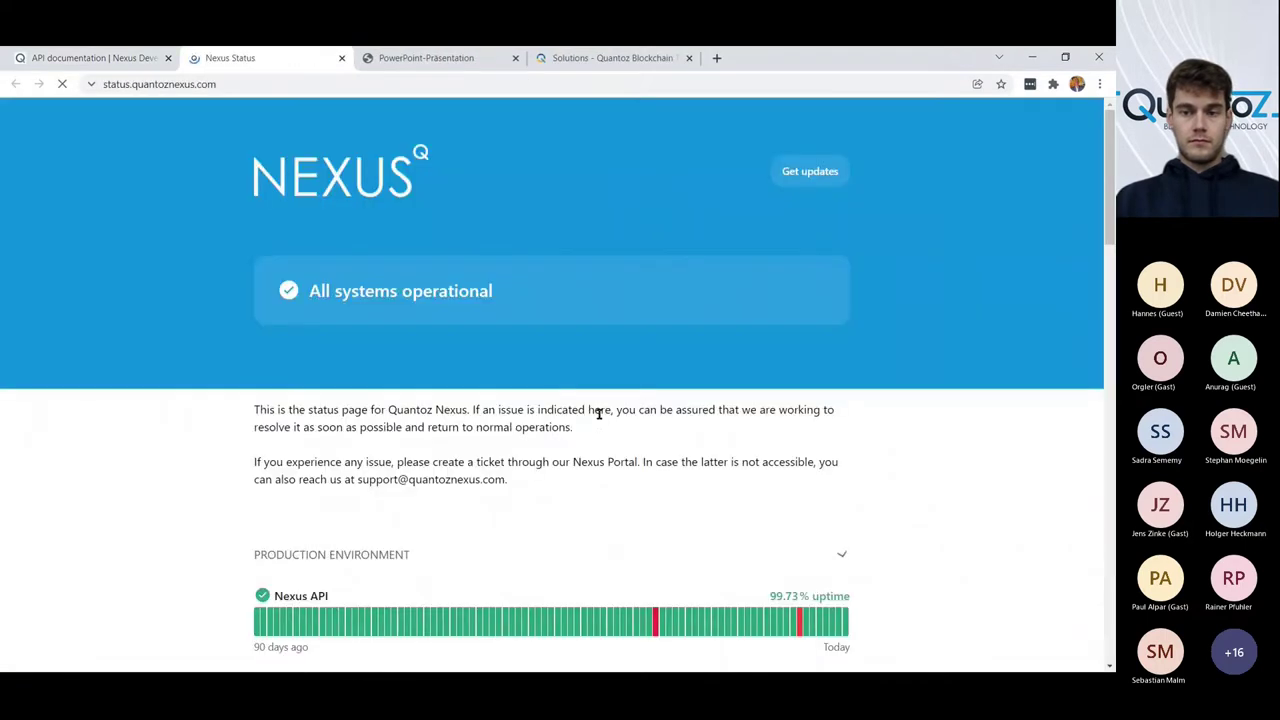
- Scroll through the Production (99.73%) and Test environment (99.96%) uptime bars on the status page
scroll(594, 408, "down", 1)
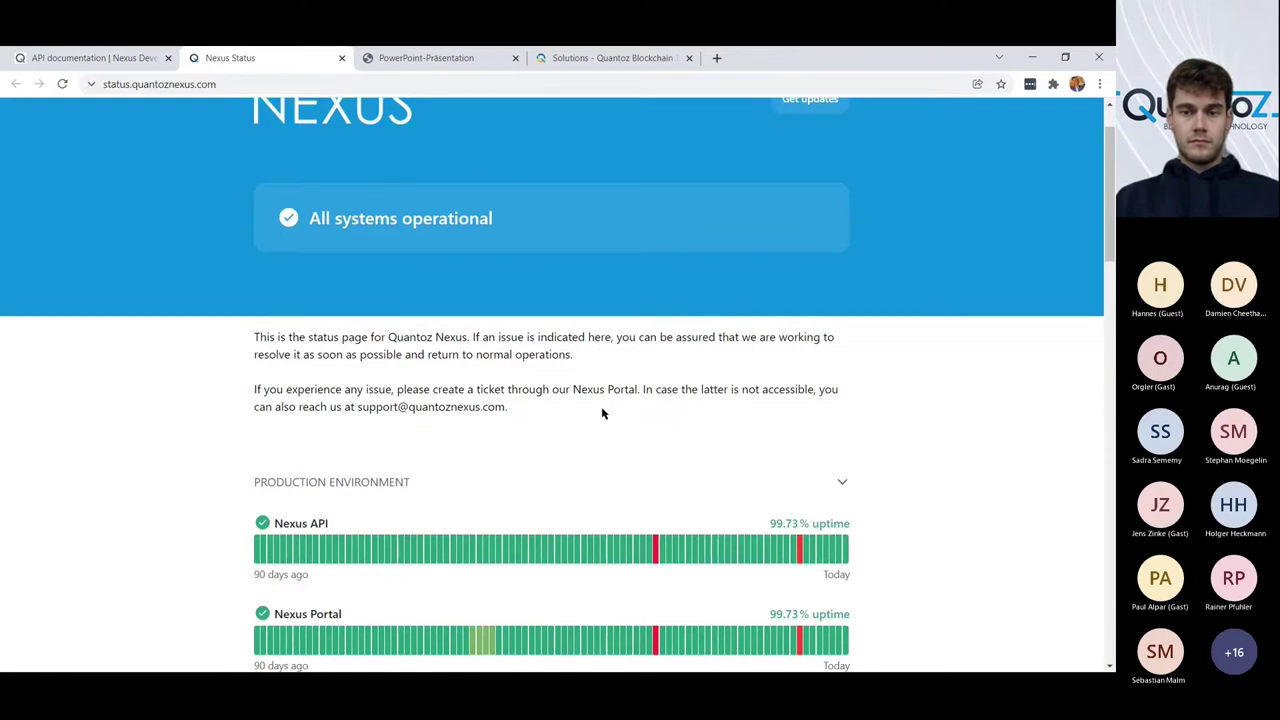
scroll(602, 414, "down", 1)
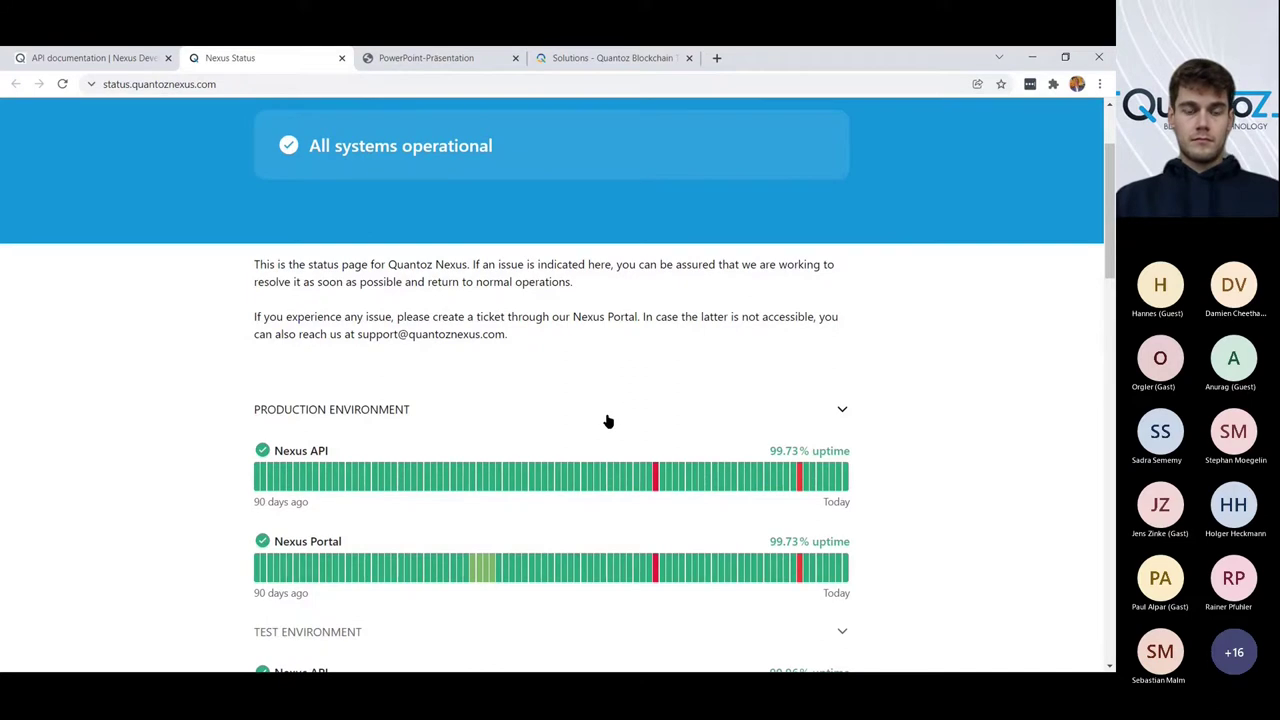
scroll(607, 420, "down", 1)
scroll(607, 420, "down", 2)
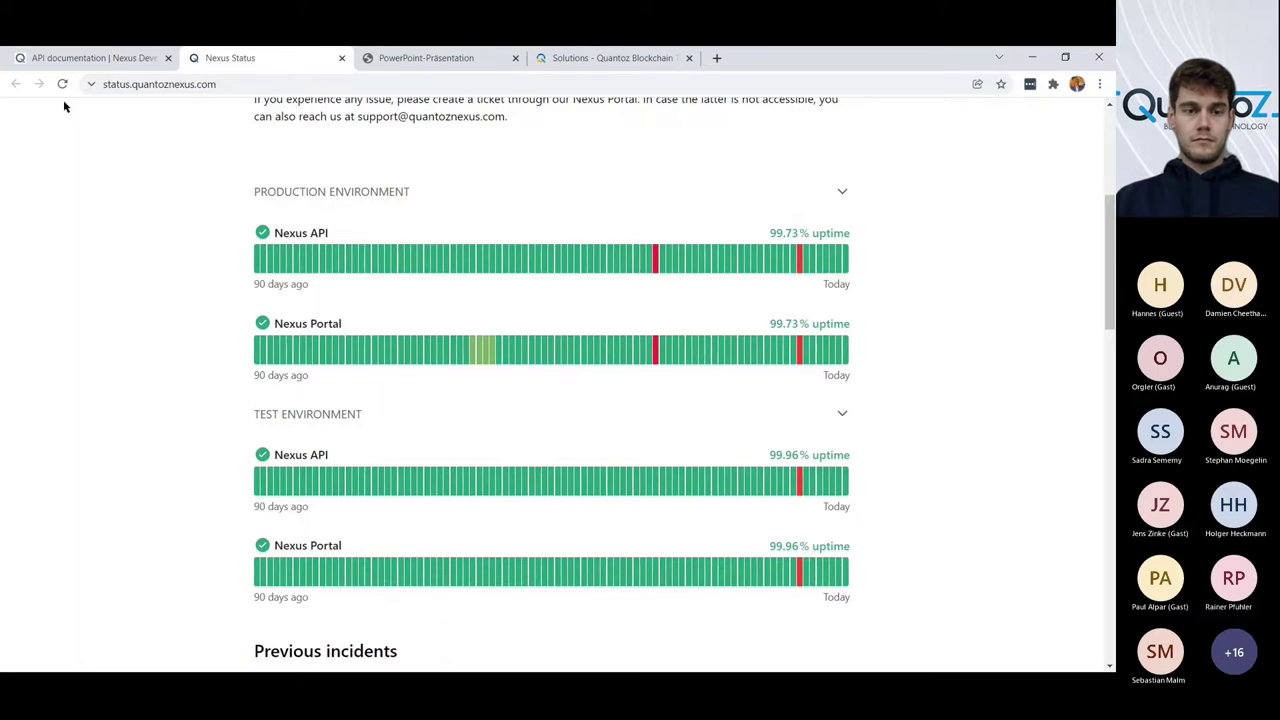
- Go to the Nexus portal and open the Token Demo partner's token definitions
left_click(64, 57)
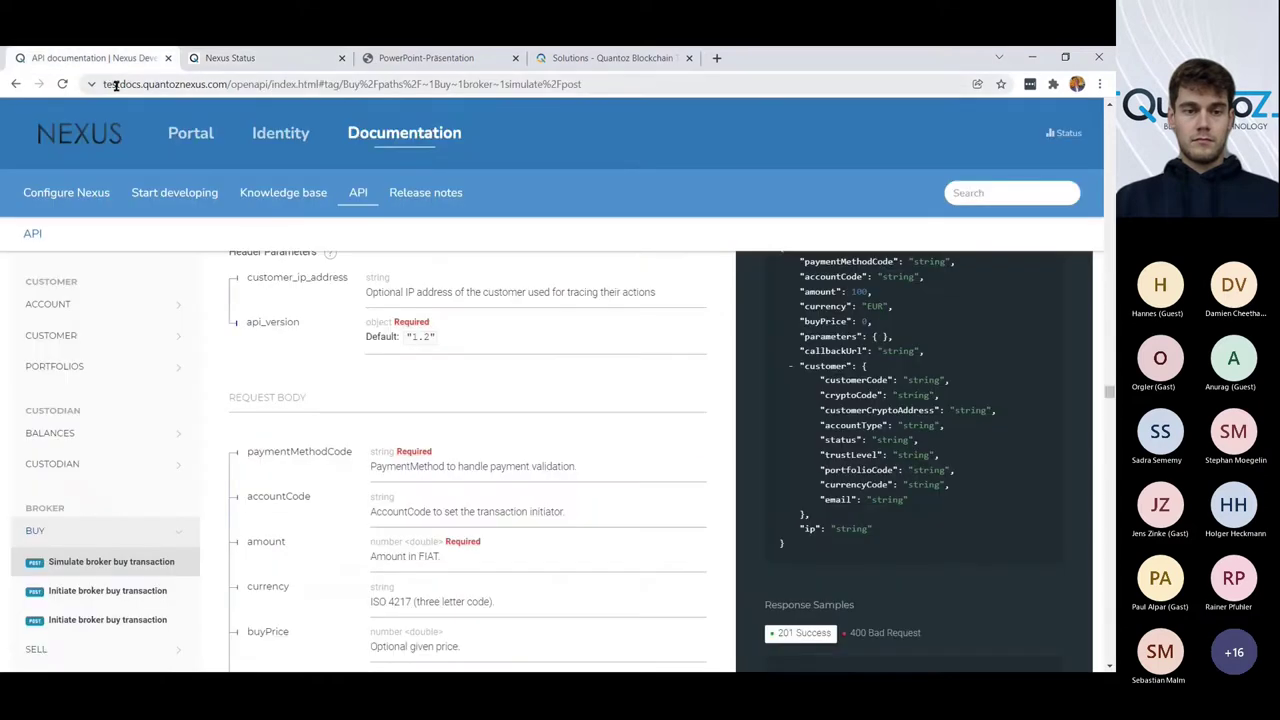
left_click(197, 147)
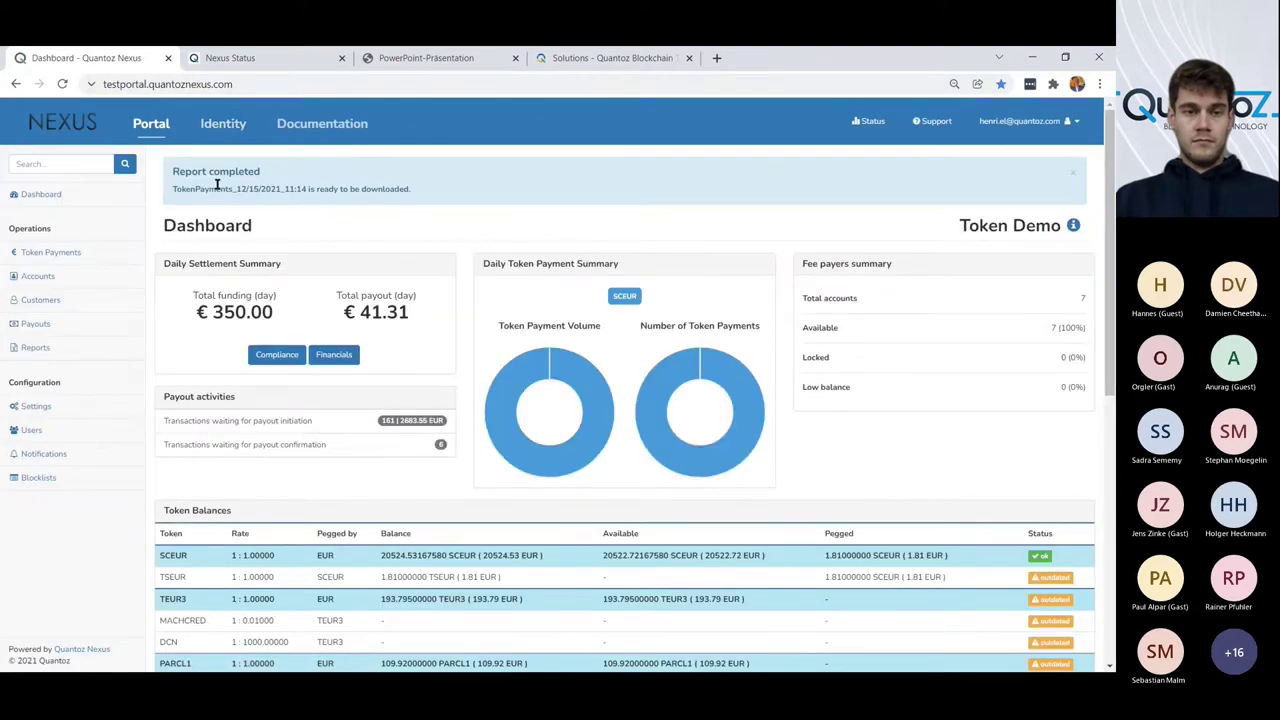
left_click(1071, 174)
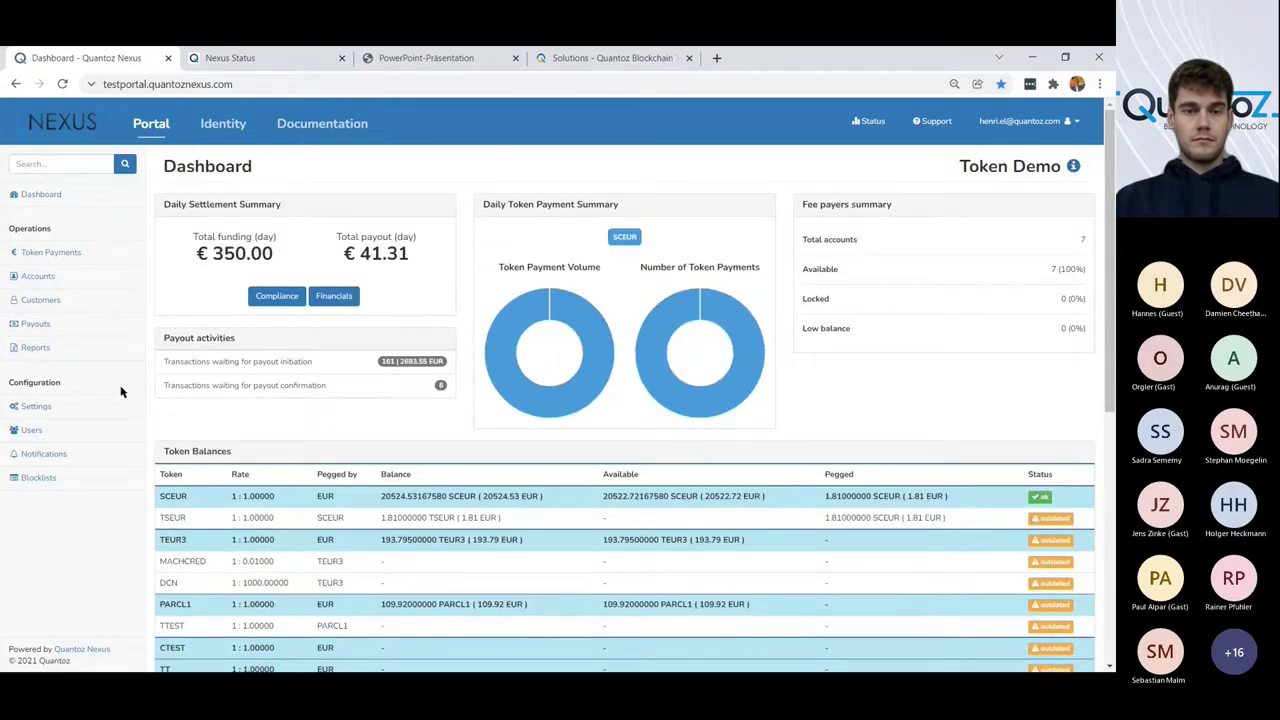
left_click(65, 406)
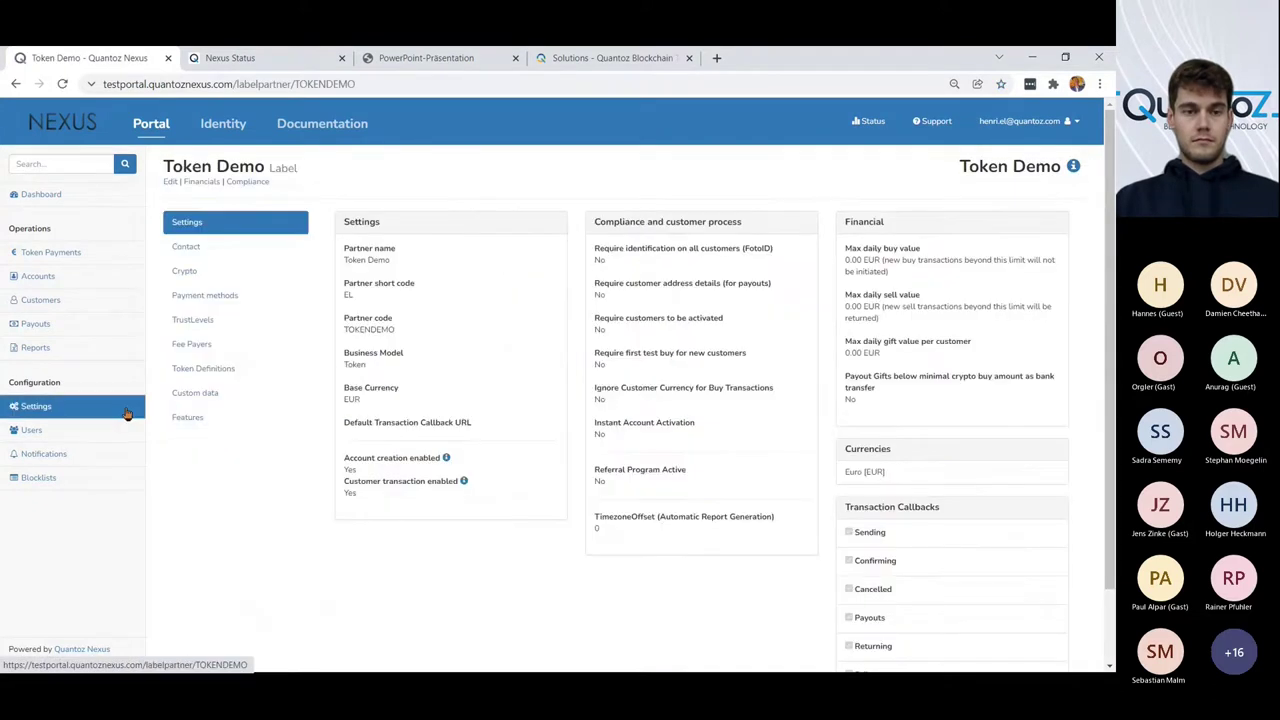
left_click(190, 378)
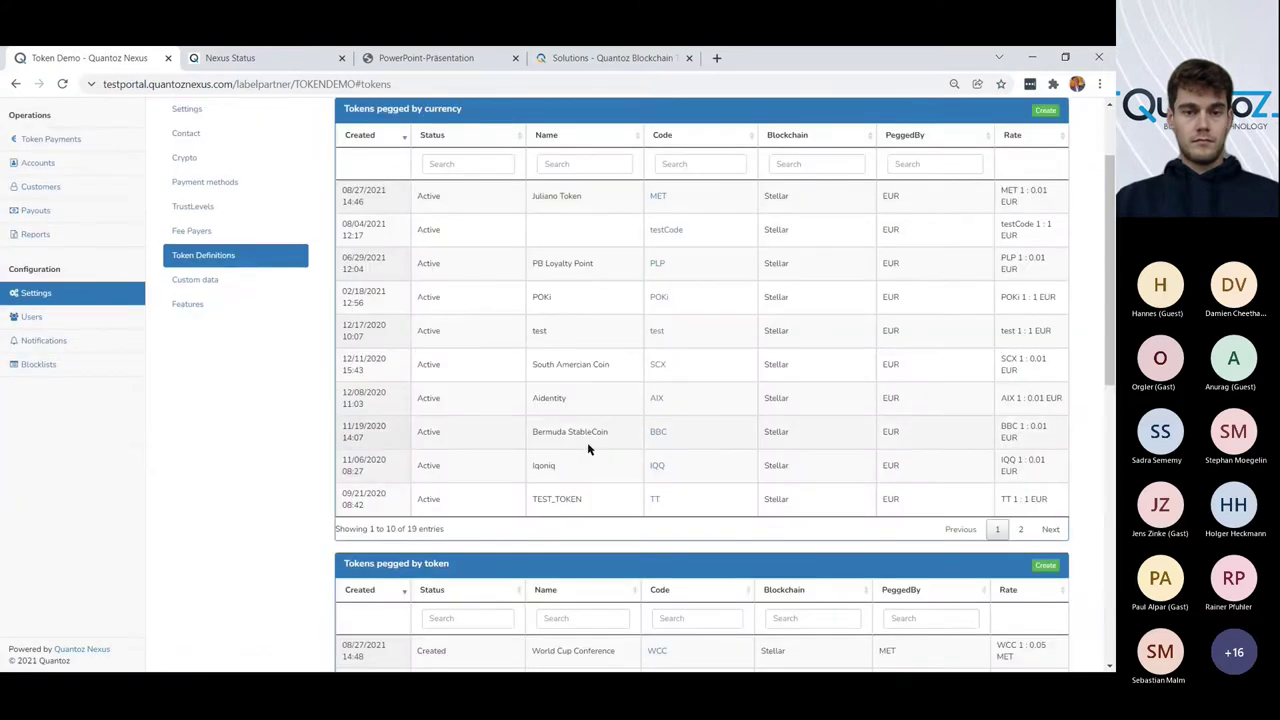
scroll(587, 444, "up", 2)
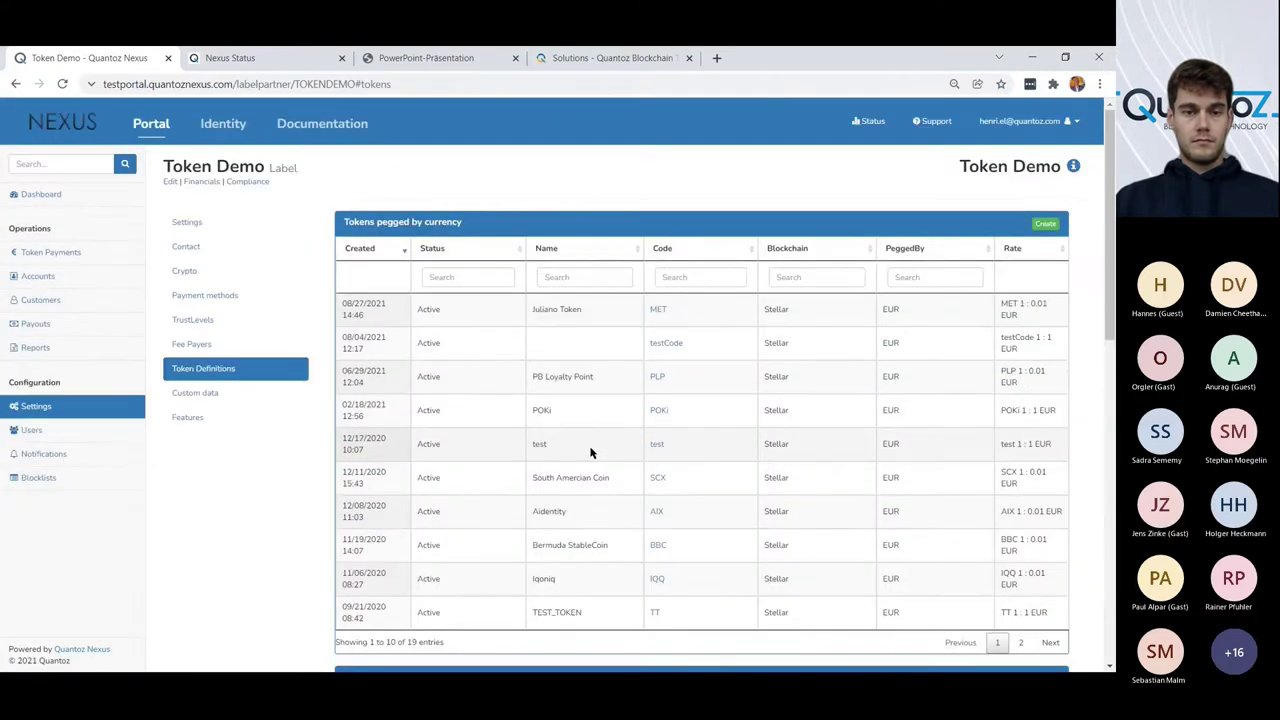
- Start a currency-pegged token named 'Demo Token Coin' with code DTC, pegged to Euro
left_click(1043, 227)
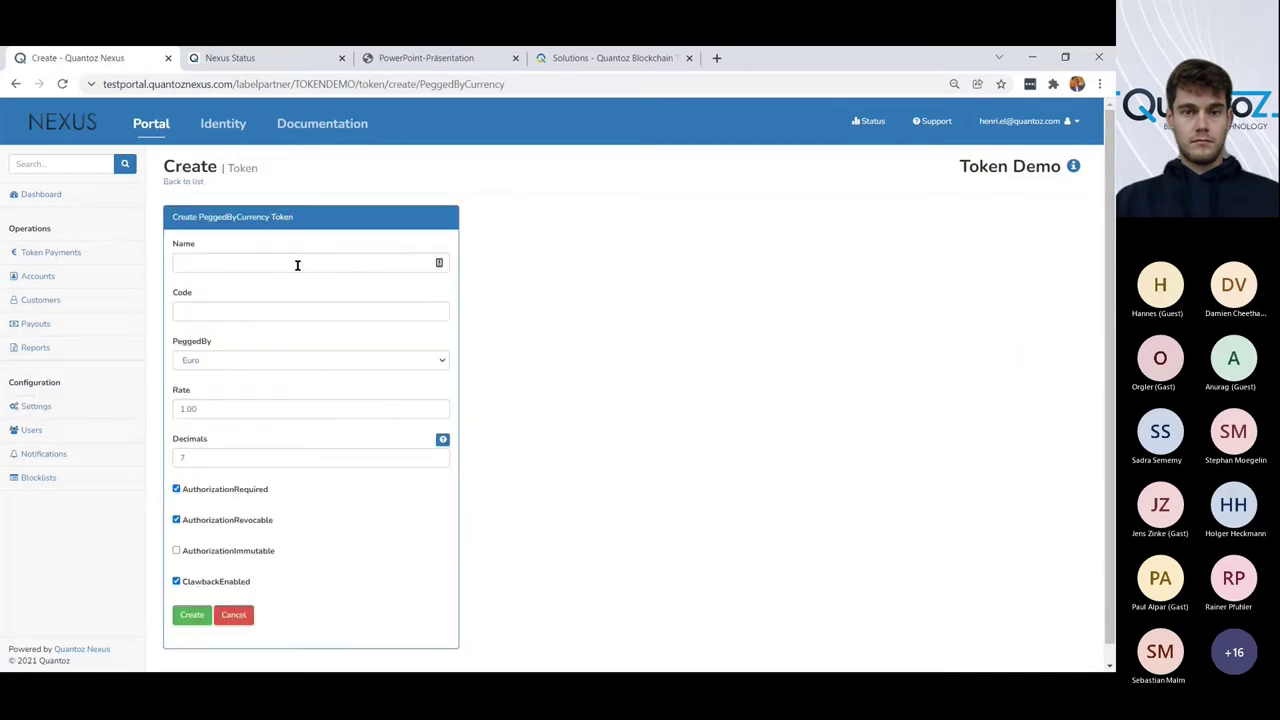
left_click(297, 264)
type("Dem")
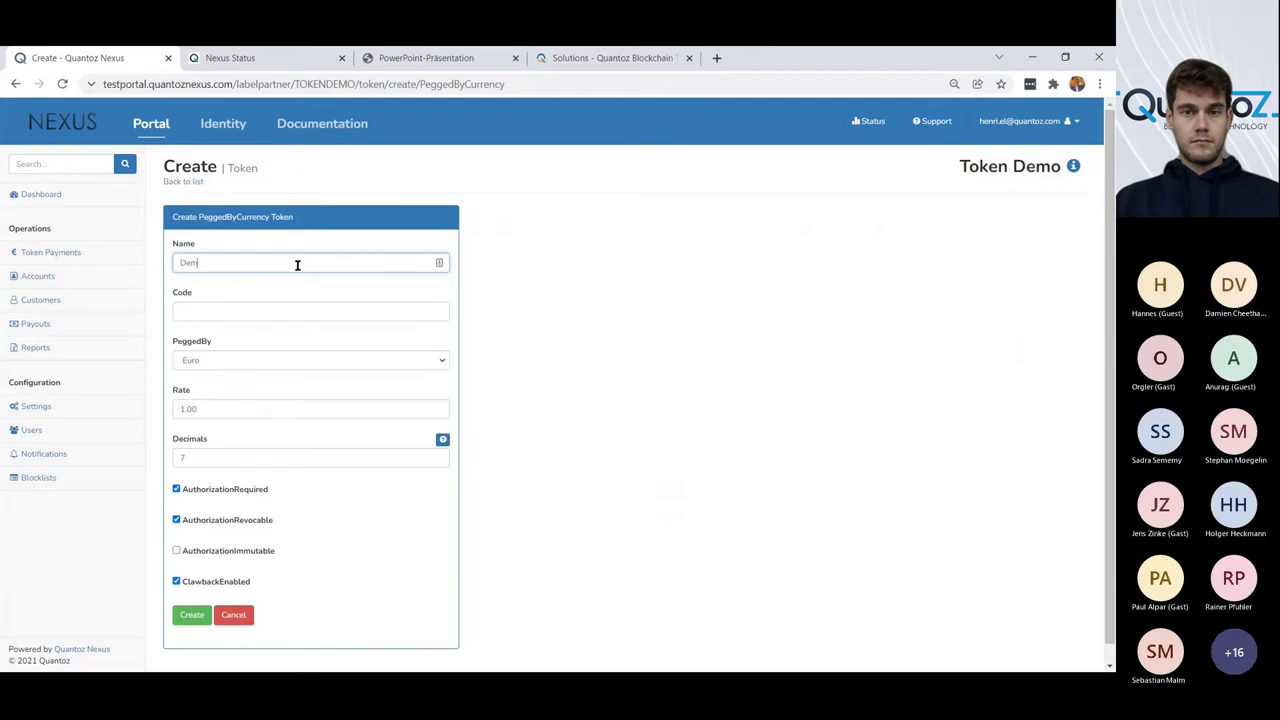
type("o Token Coin")
left_click(314, 317)
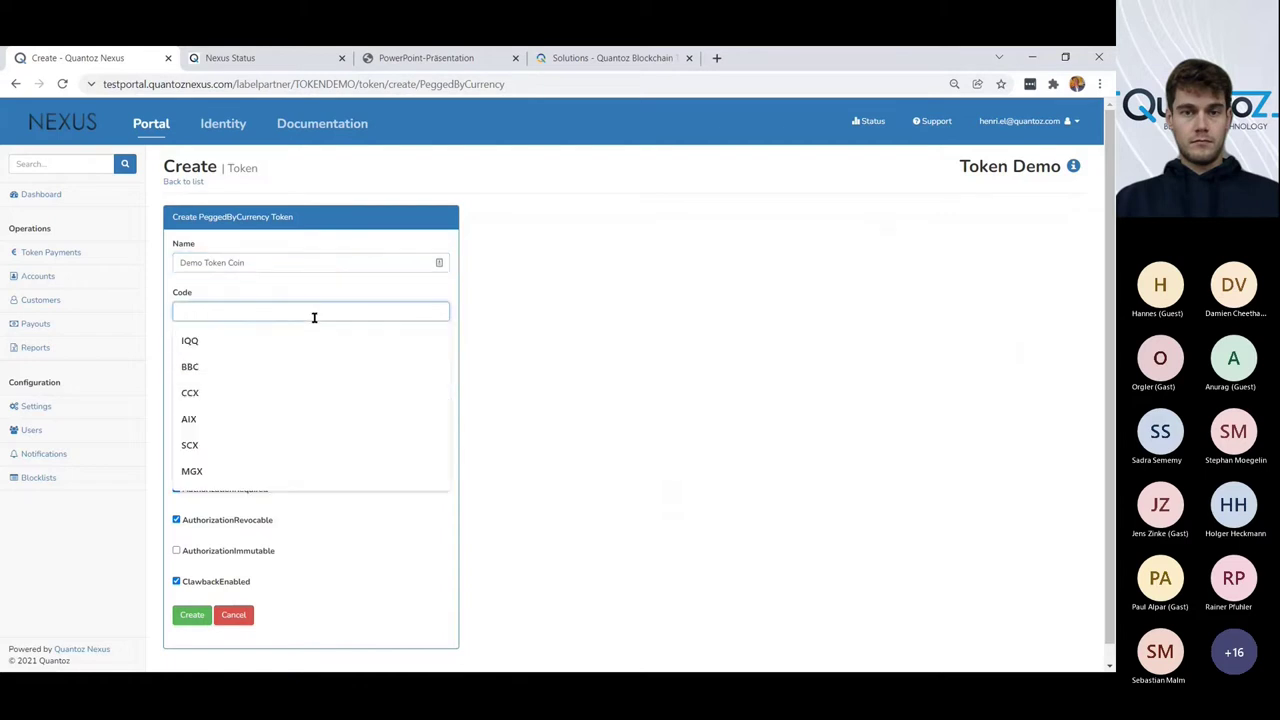
type("DTC")
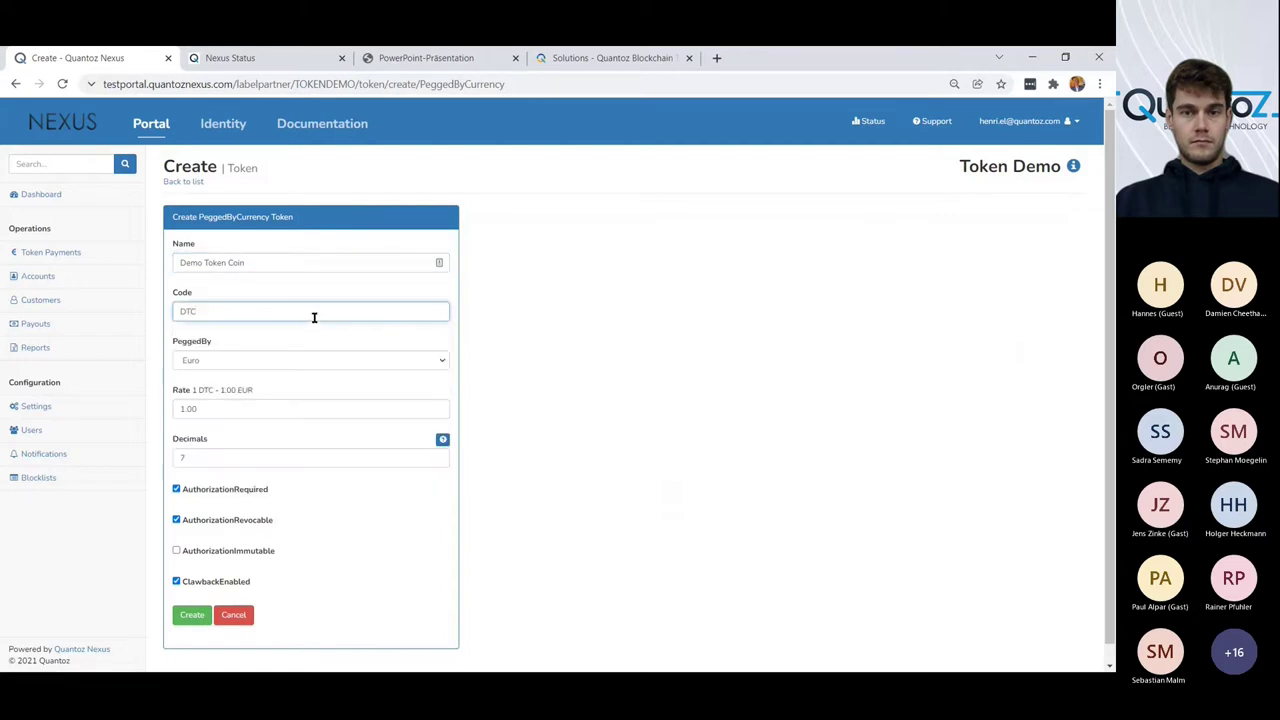
left_click(287, 364)
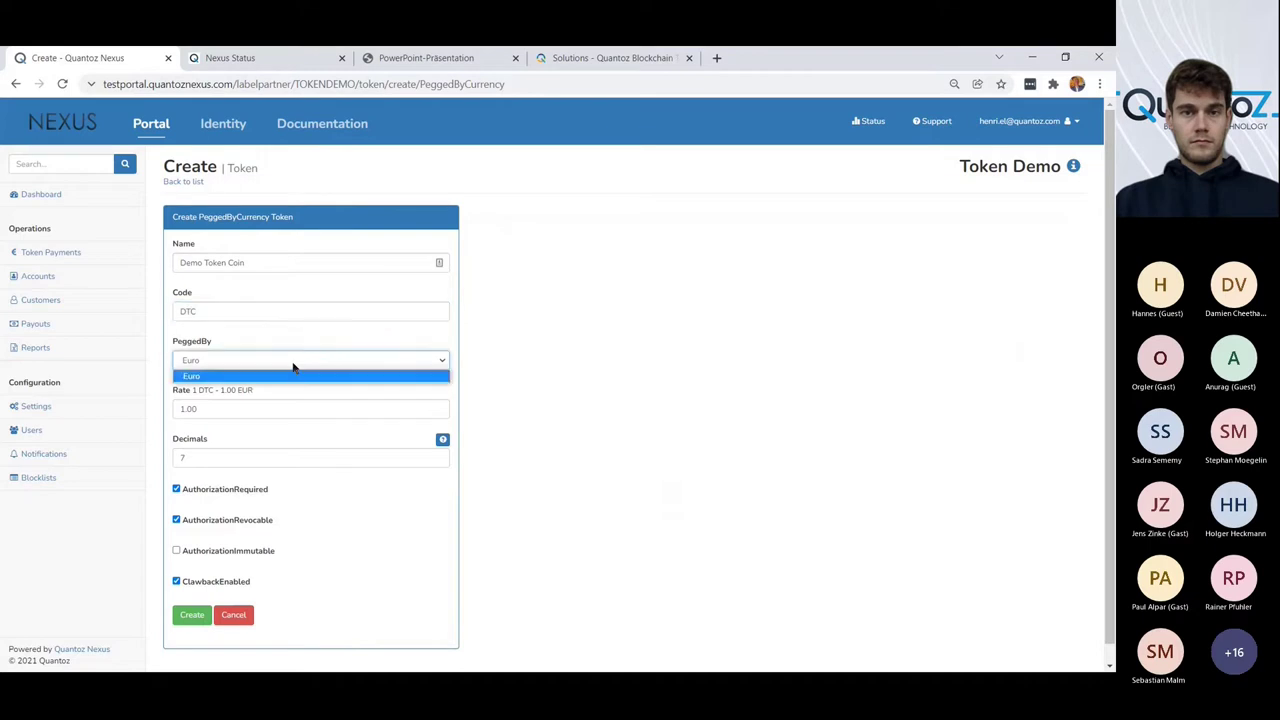
left_click(292, 377)
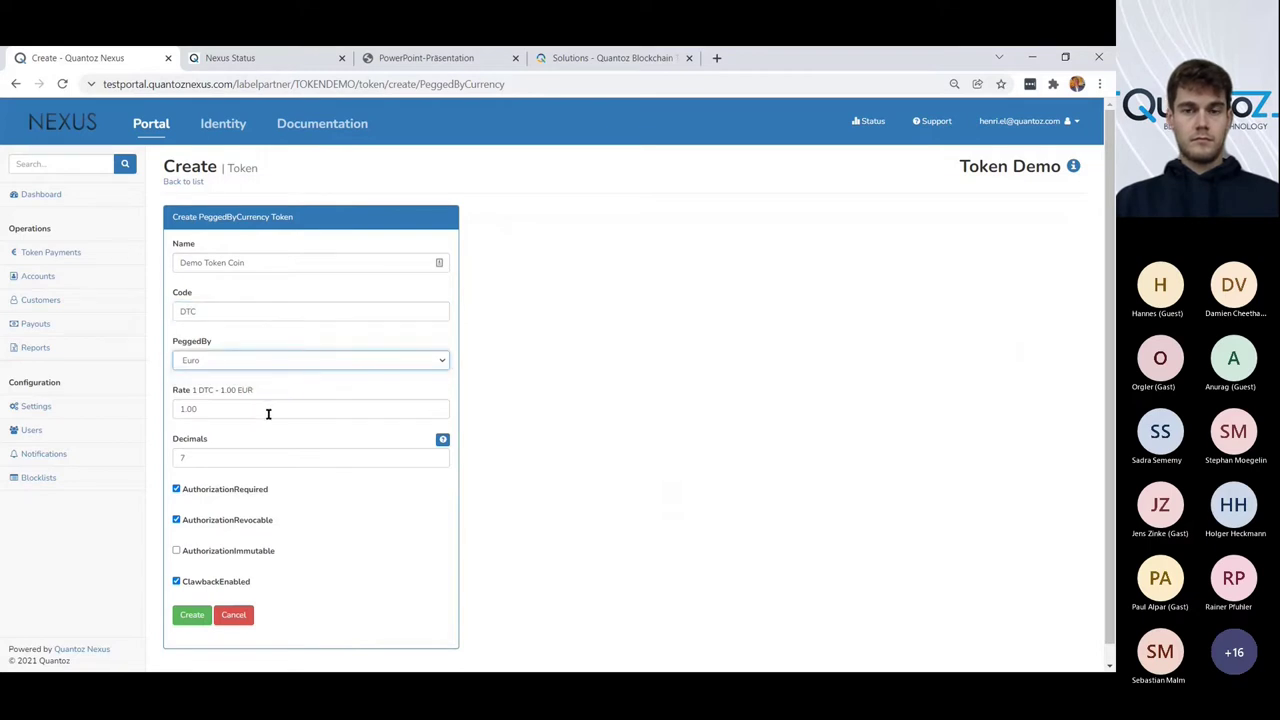
- Change the token's exchange rate from 1.00 to 0.01
left_click(265, 412)
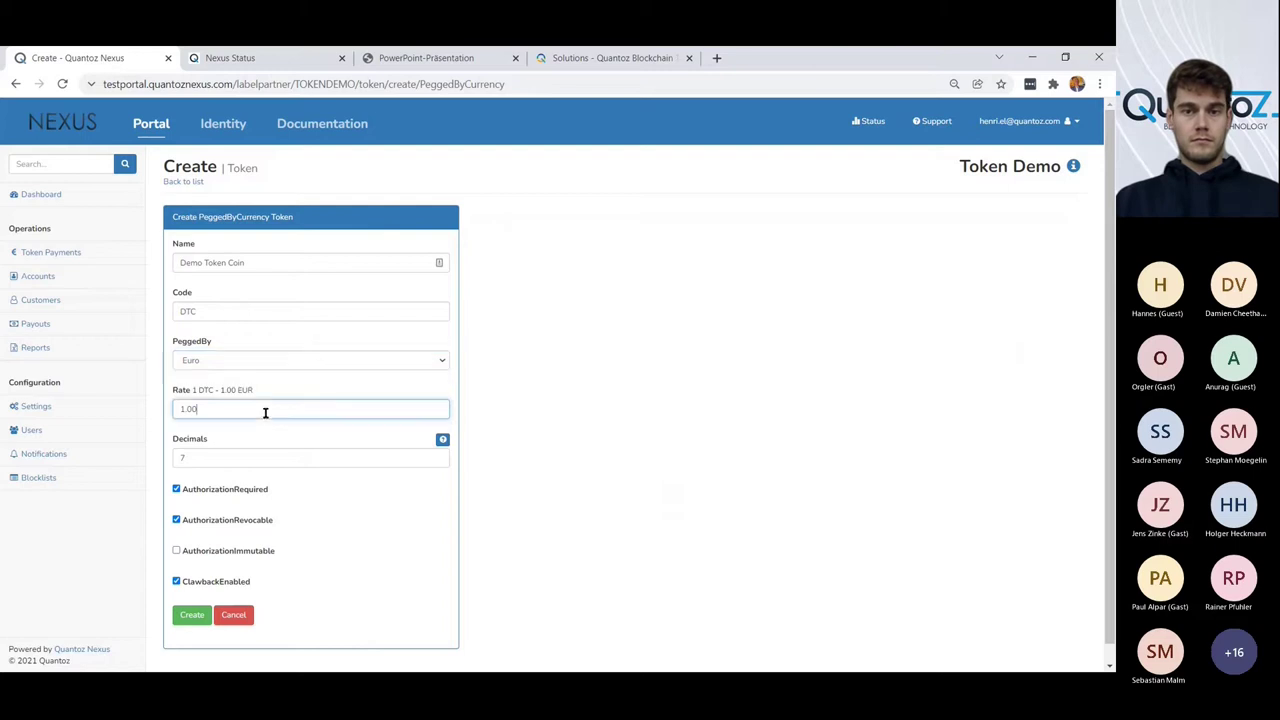
left_click_drag(265, 412, 174, 422)
type("0.00")
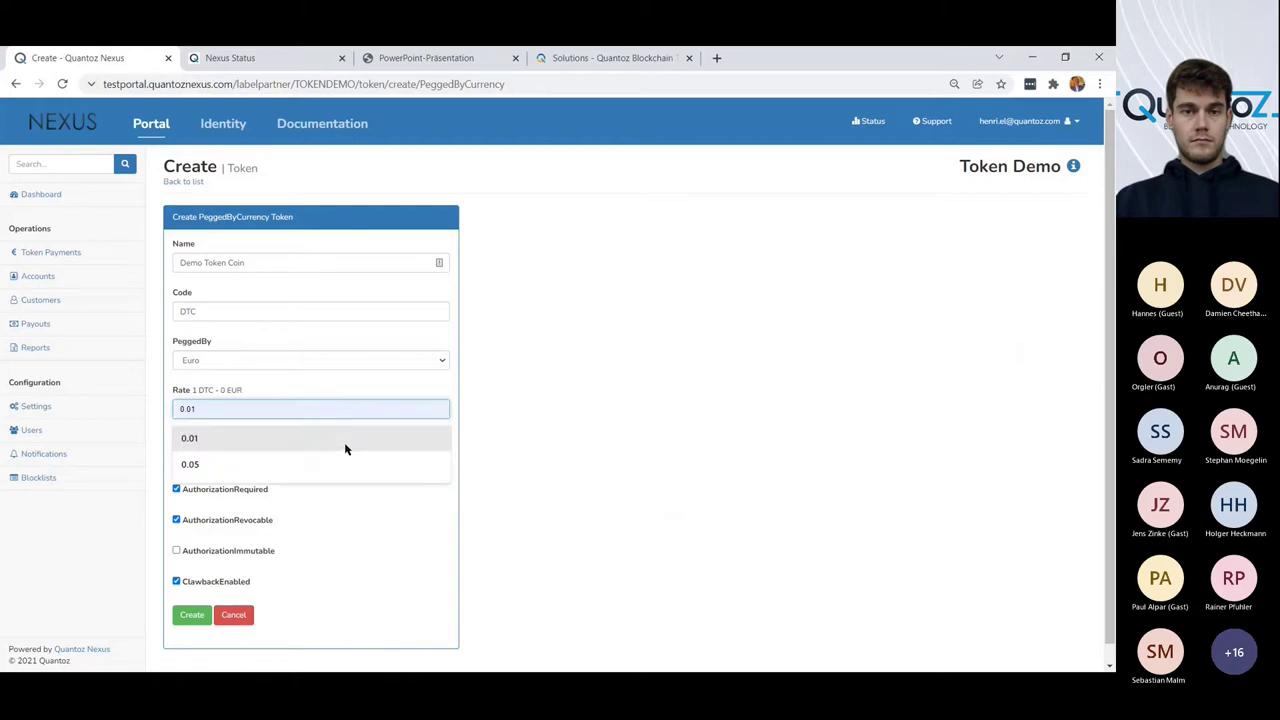
key("BackSpace")
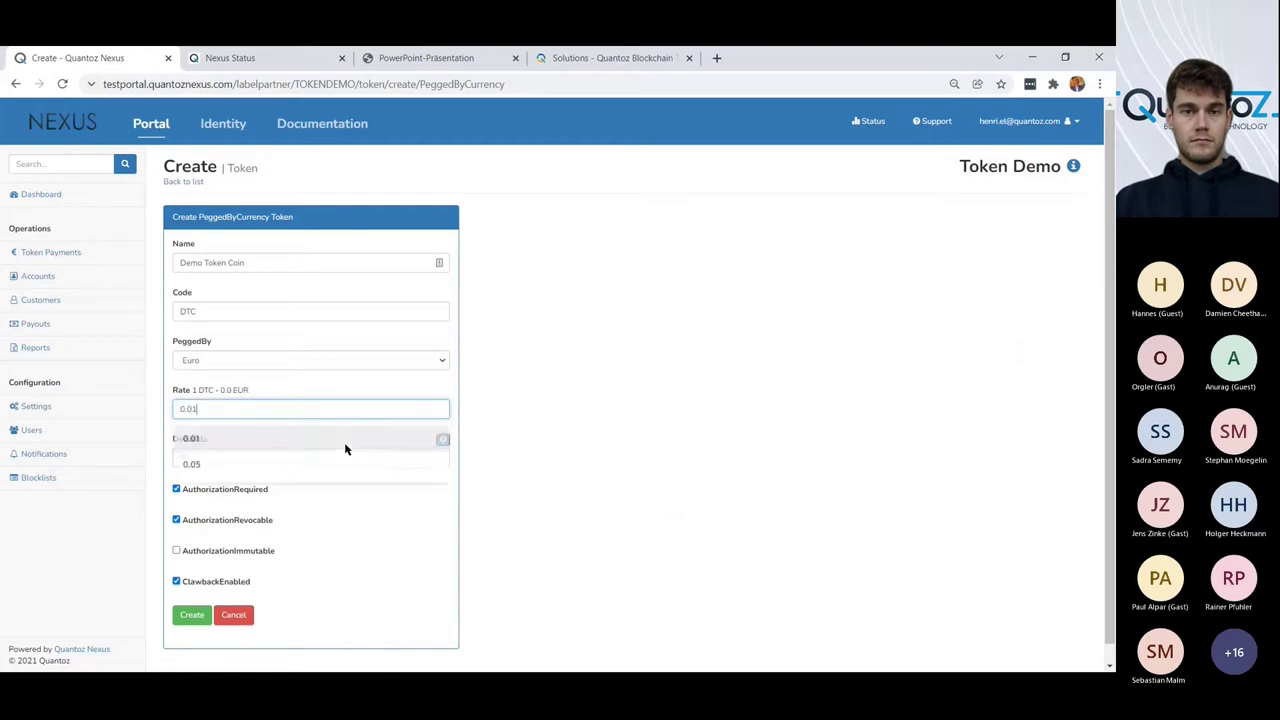
type("1")
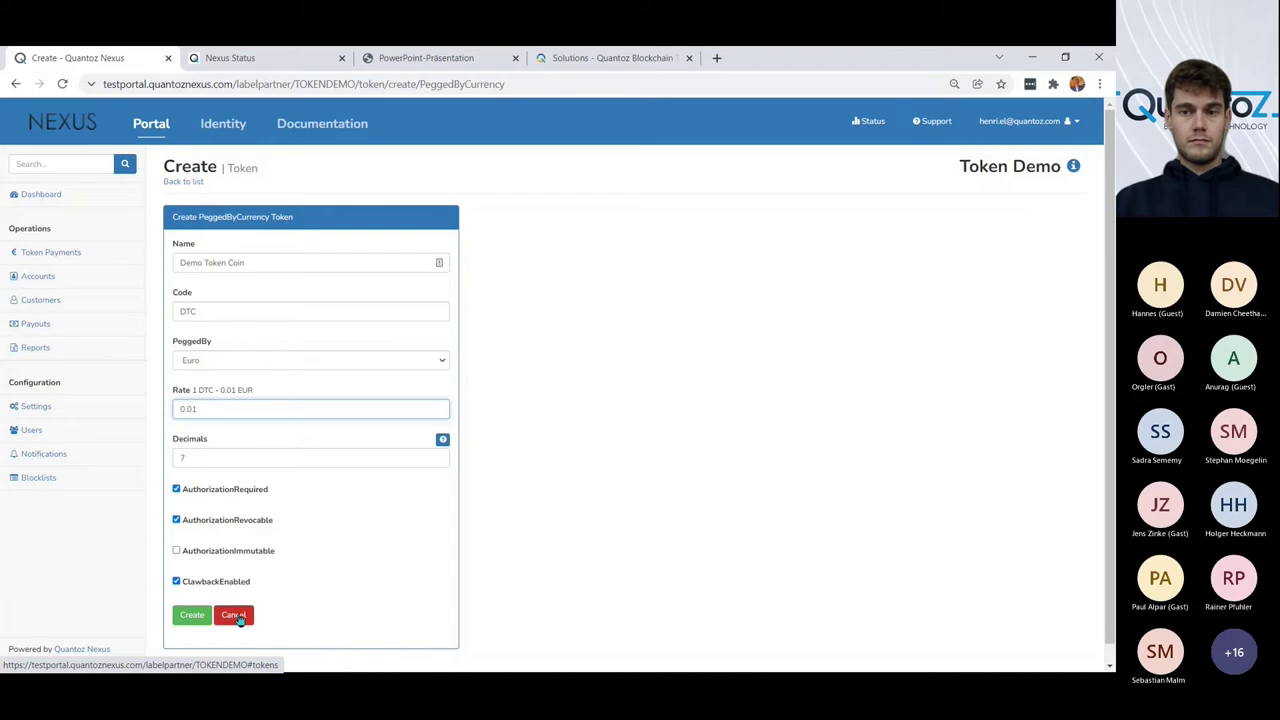
- Discard the DTC form and start a new internal asset-pegged token
left_click(239, 619)
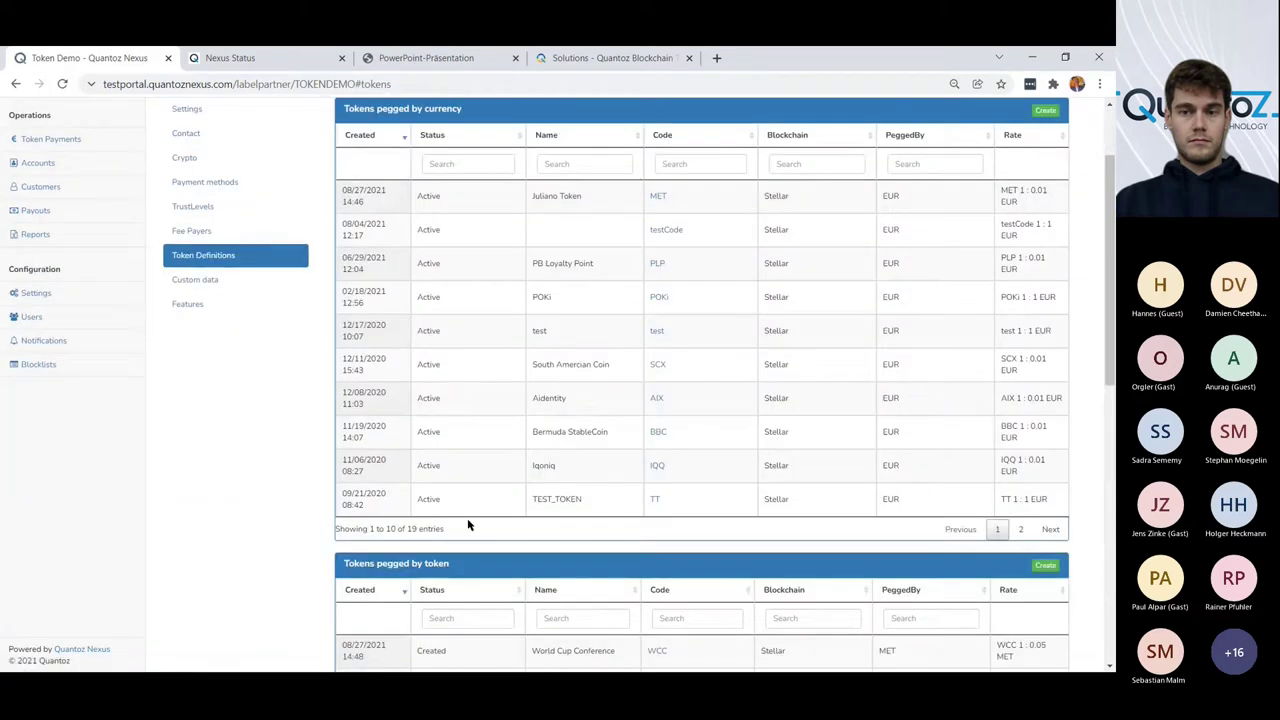
scroll(470, 525, "down", 7)
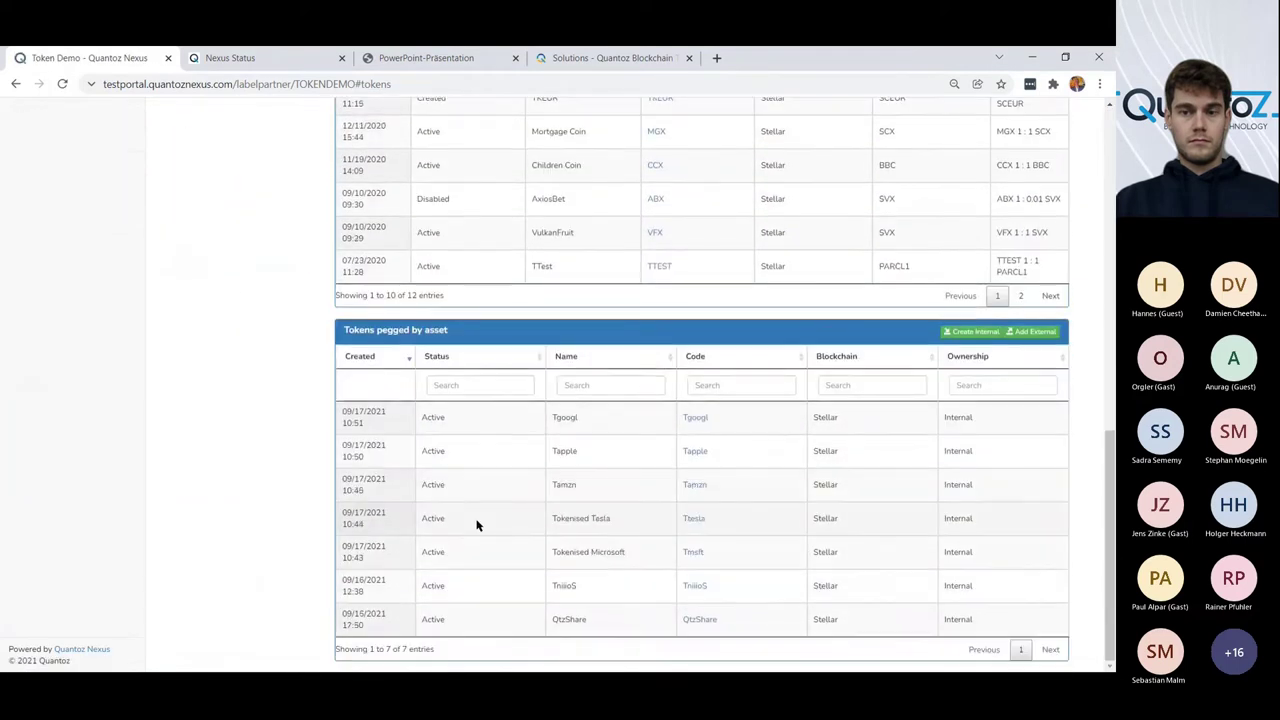
left_click(974, 333)
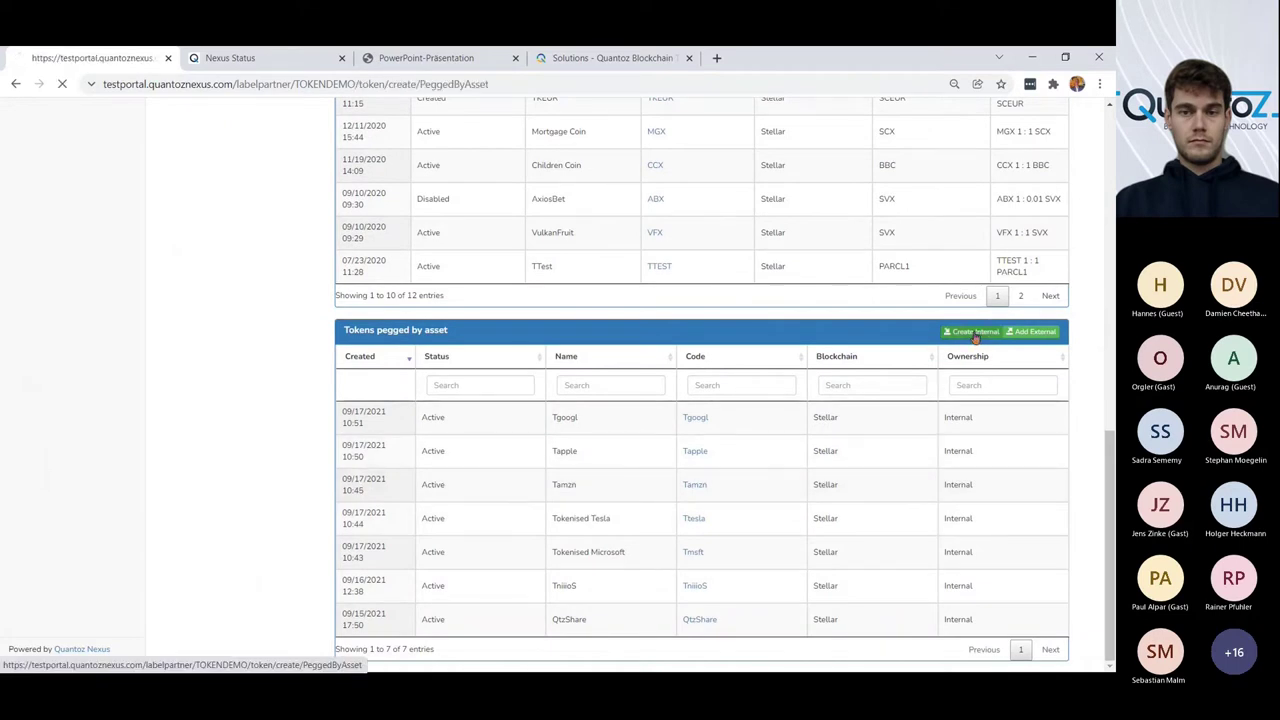
- Name the token 'Digital Quantoz Token' with code DQT and move through the holding limit fields
left_click(279, 264)
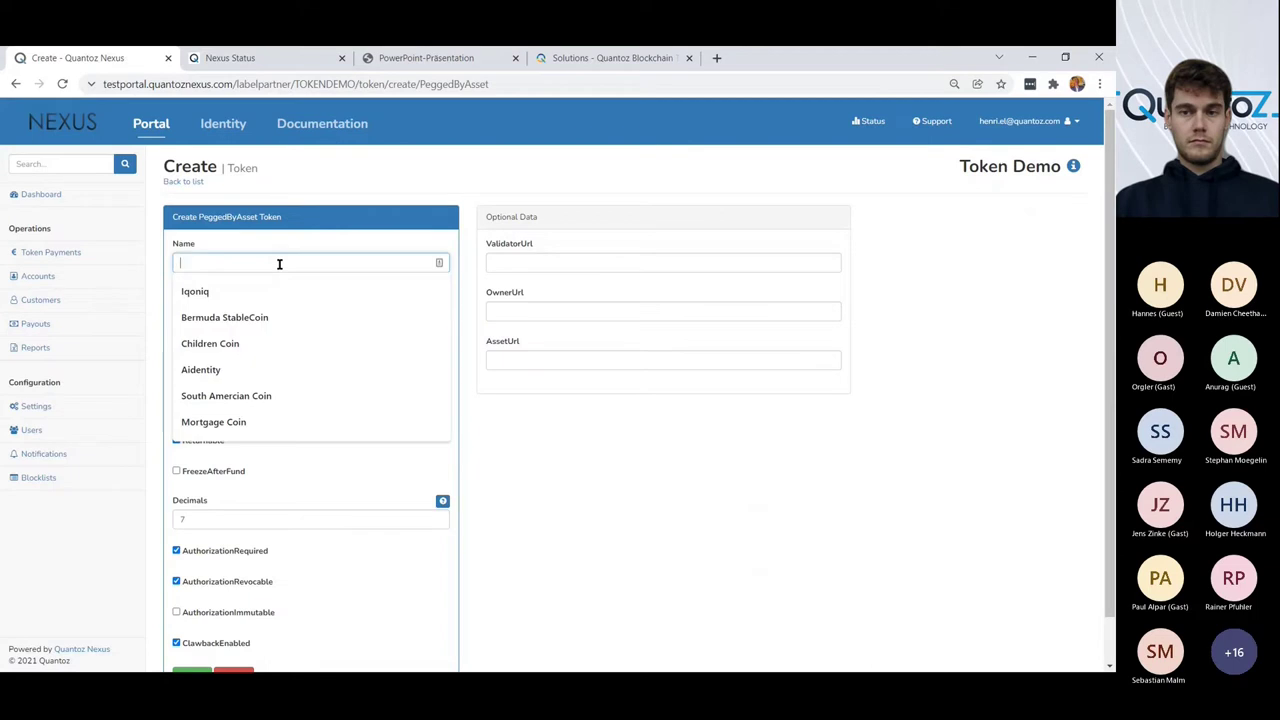
type("Digital")
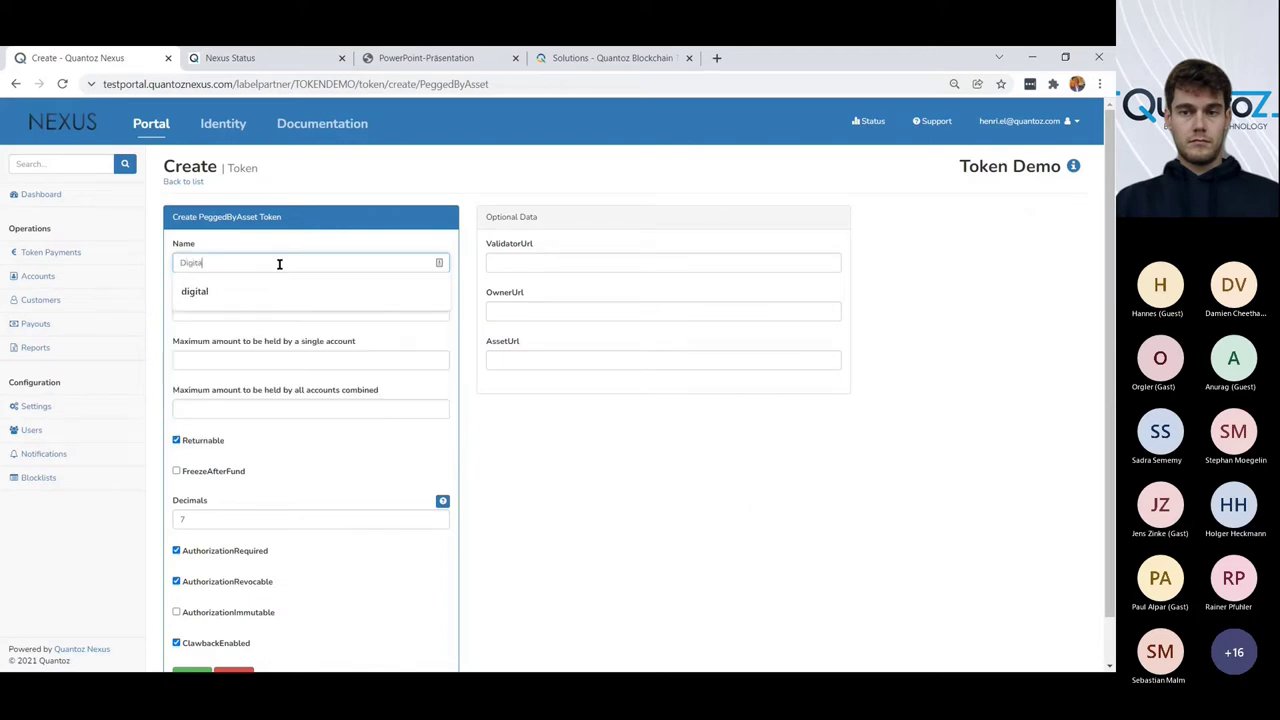
type(" Q")
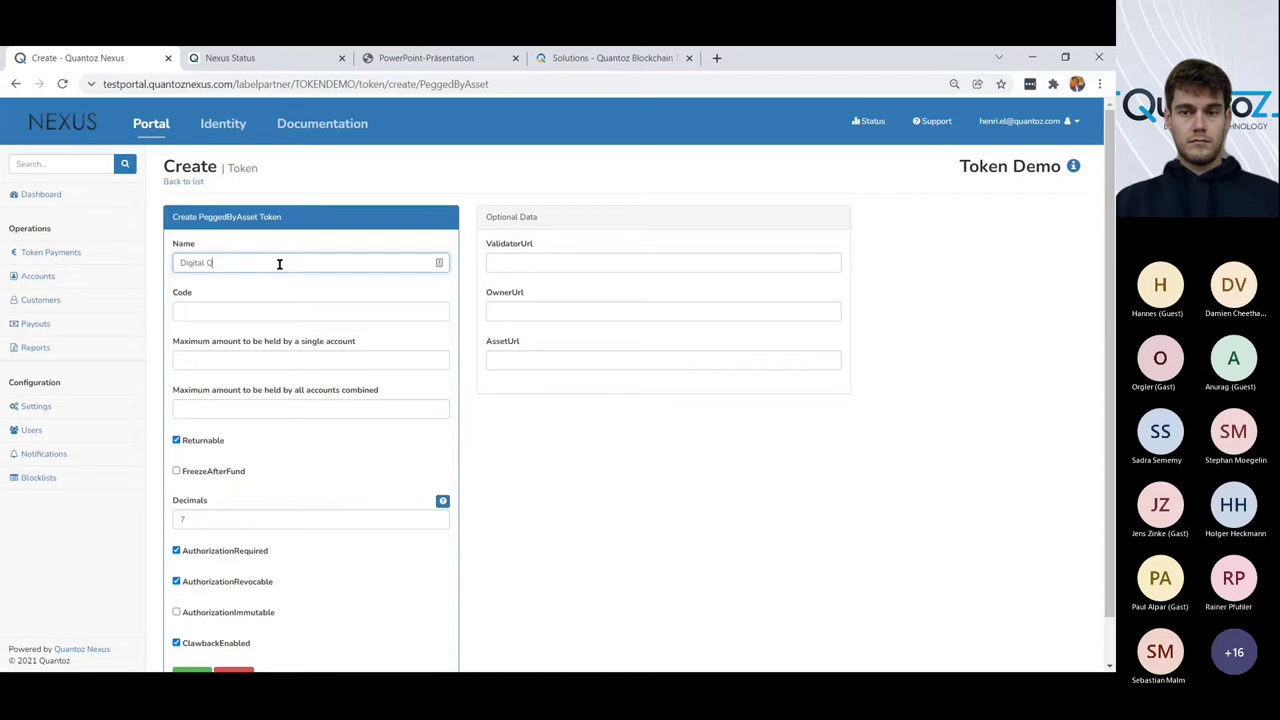
type("uantoz Token")
left_click(321, 308)
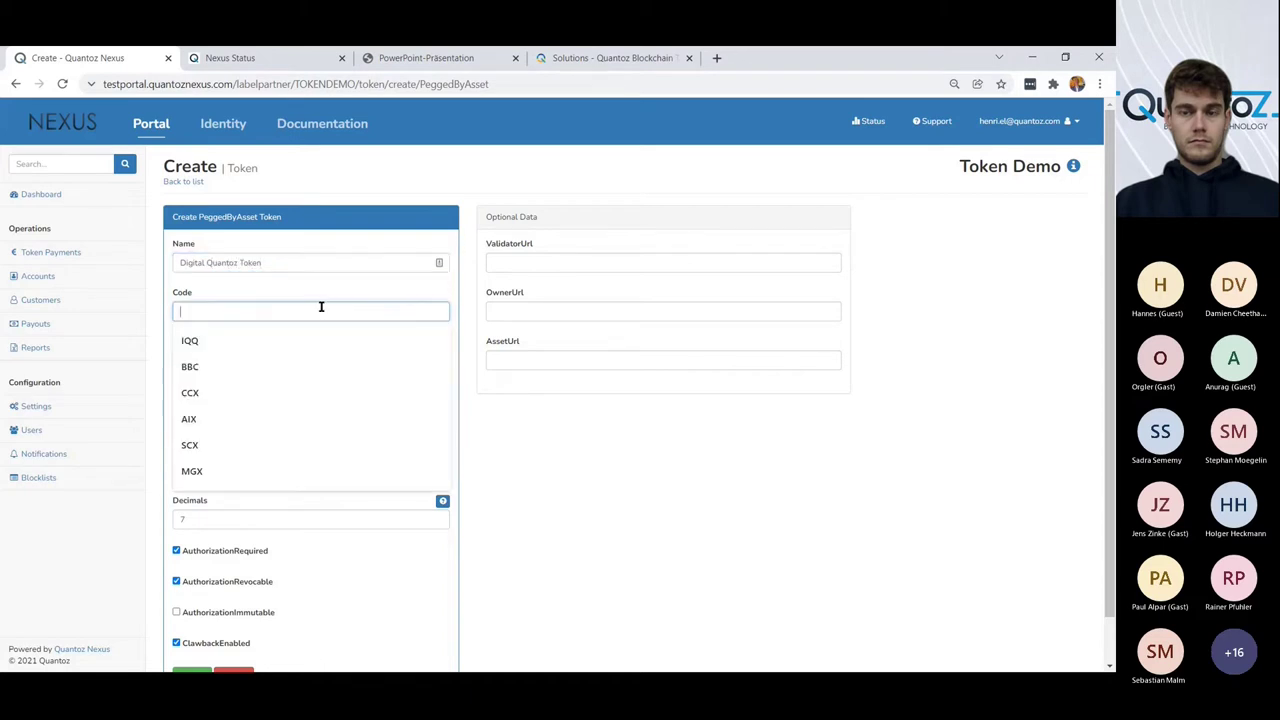
type("DQT")
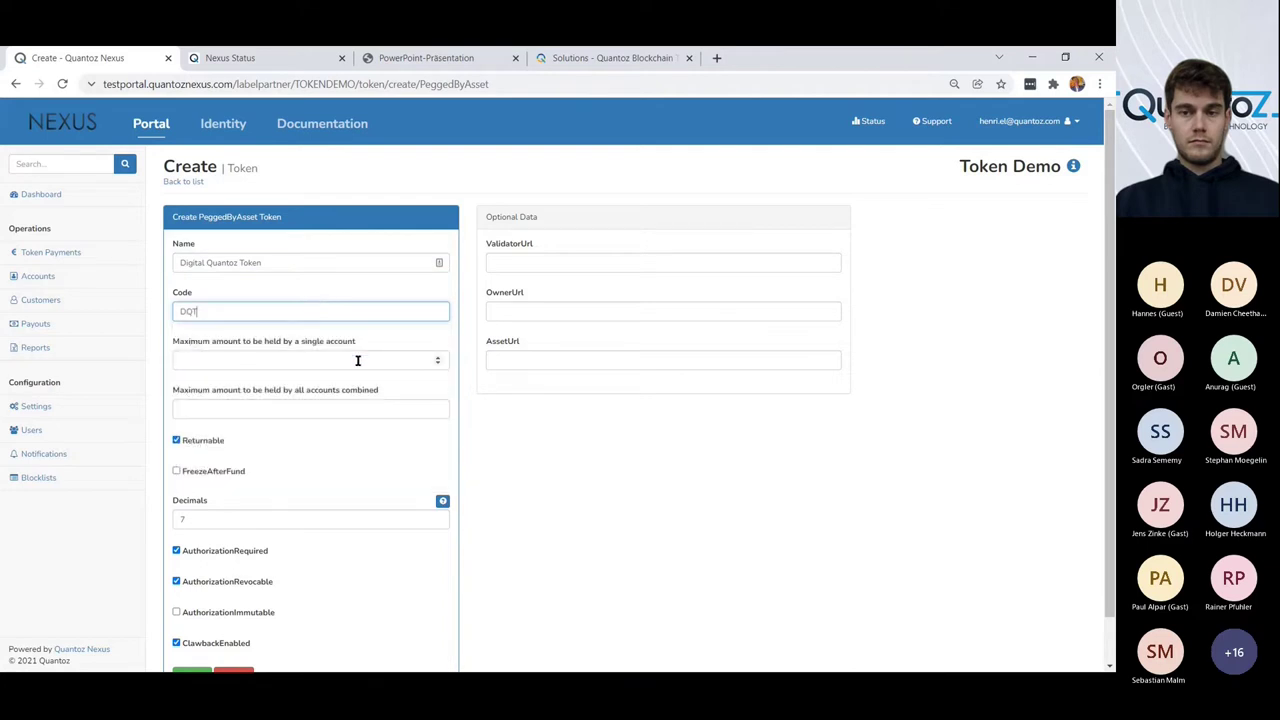
left_click(358, 360)
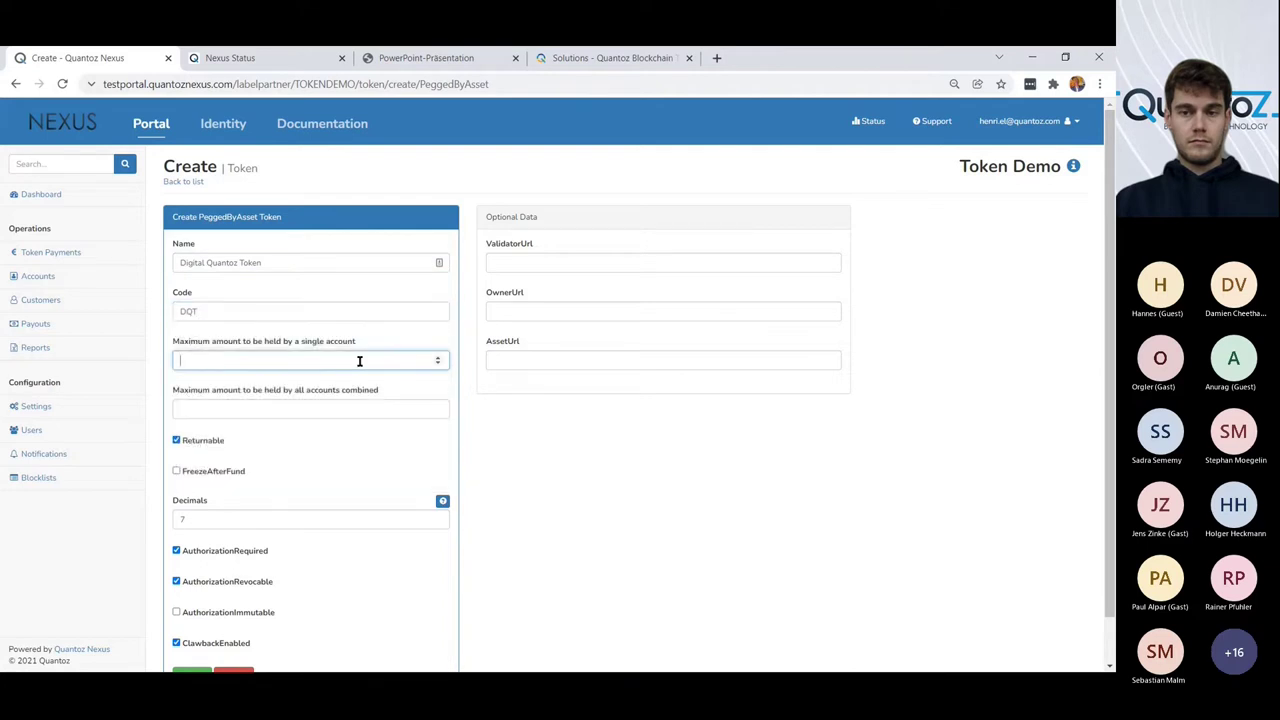
left_click(369, 411)
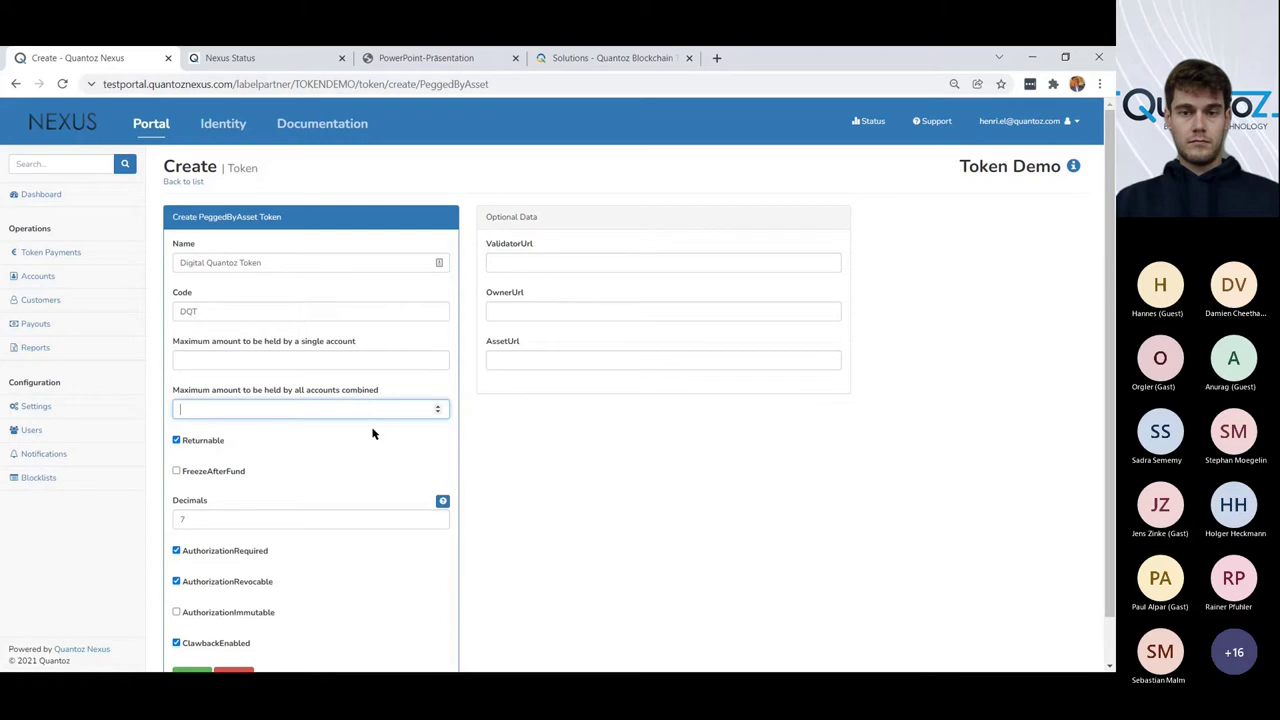
scroll(372, 460, "down", 1)
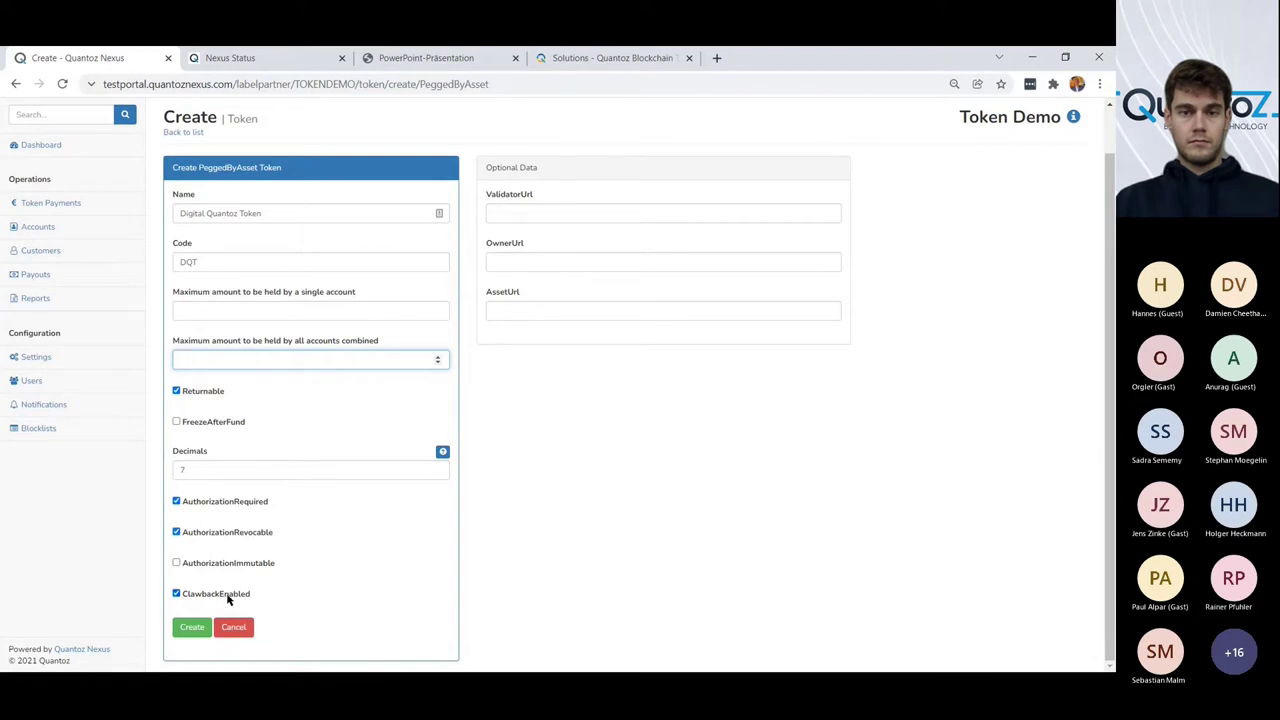
scroll(240, 596, "up", 1)
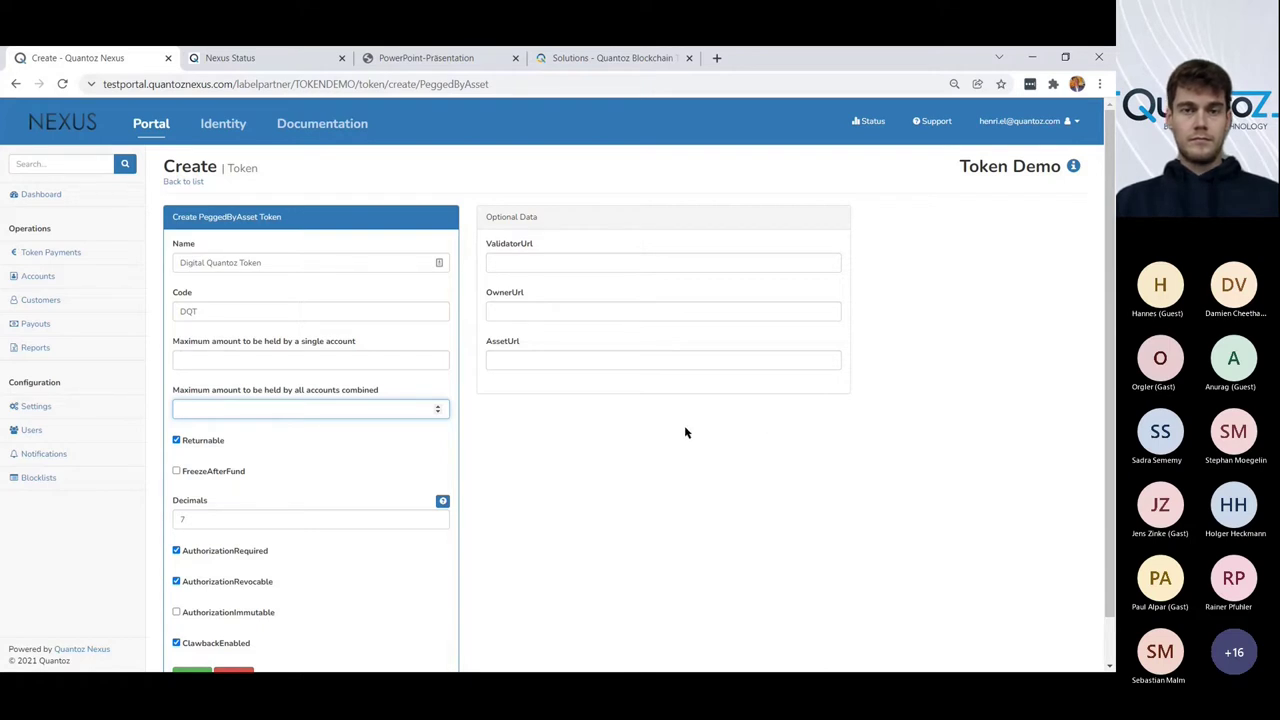
- Shrink the browser and view the Buy QtzShare 0.20 order details in the emulator
left_click(1067, 58)
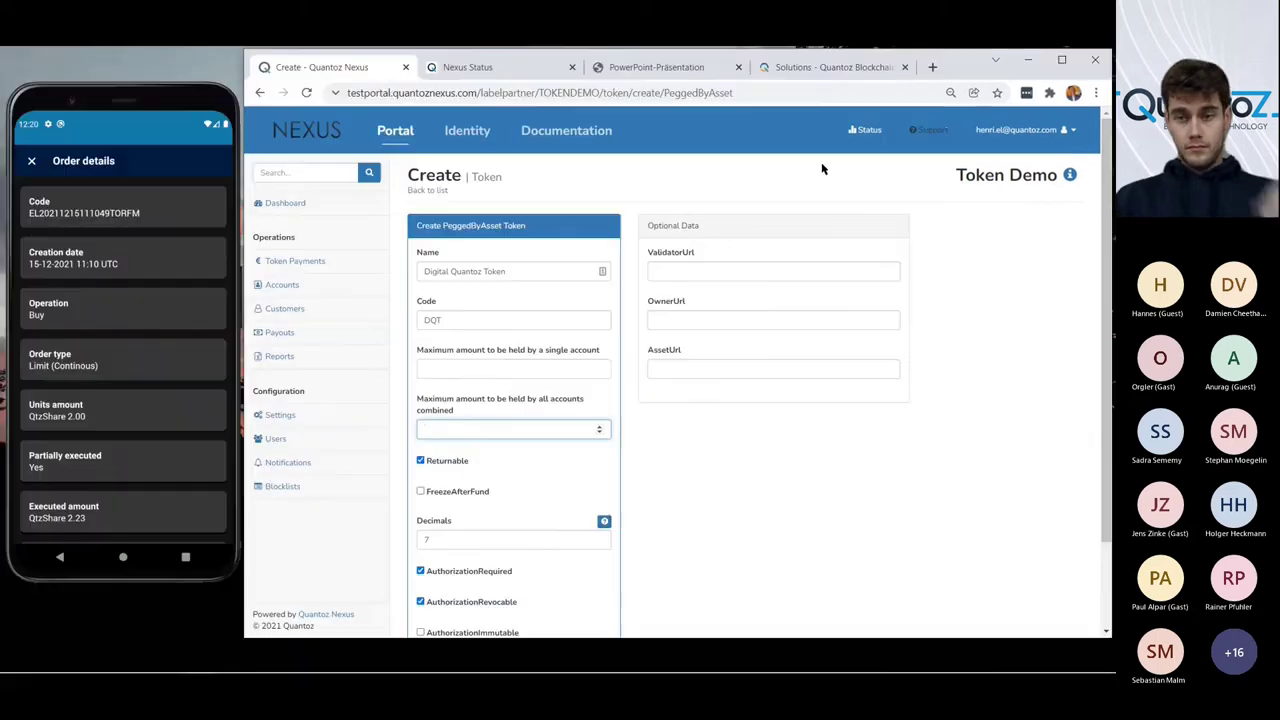
left_click(30, 161)
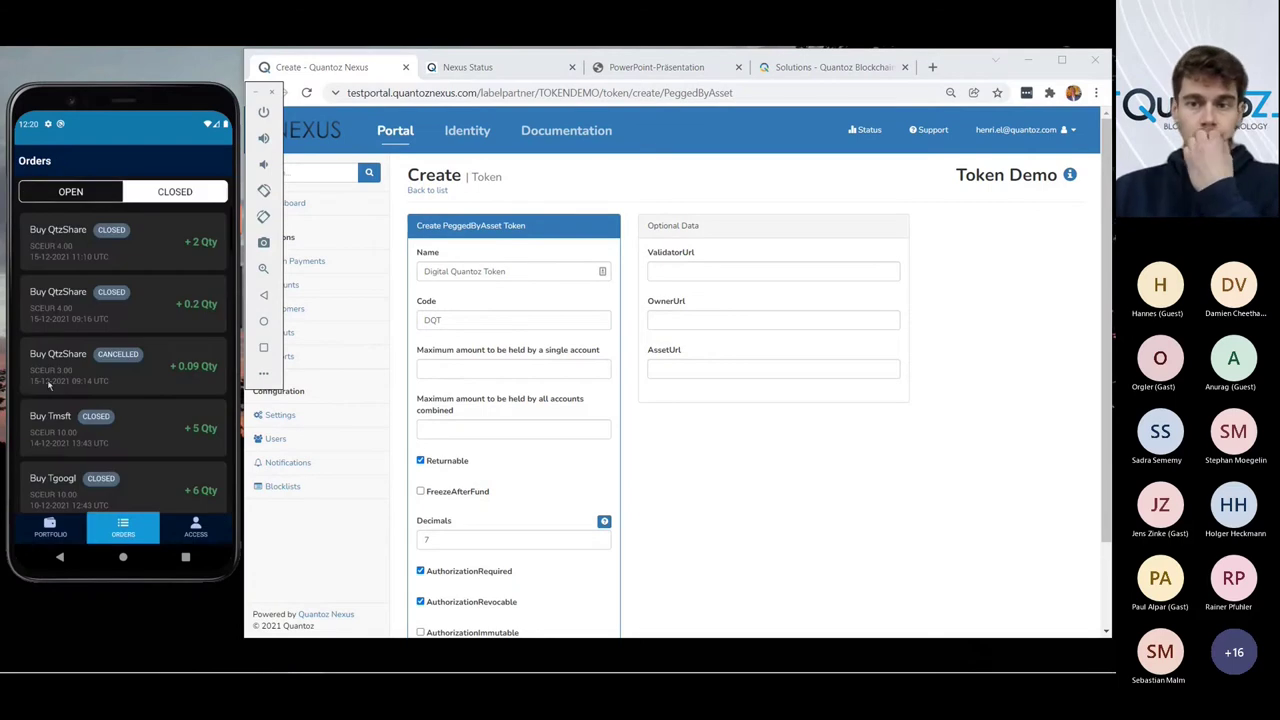
left_click(64, 314)
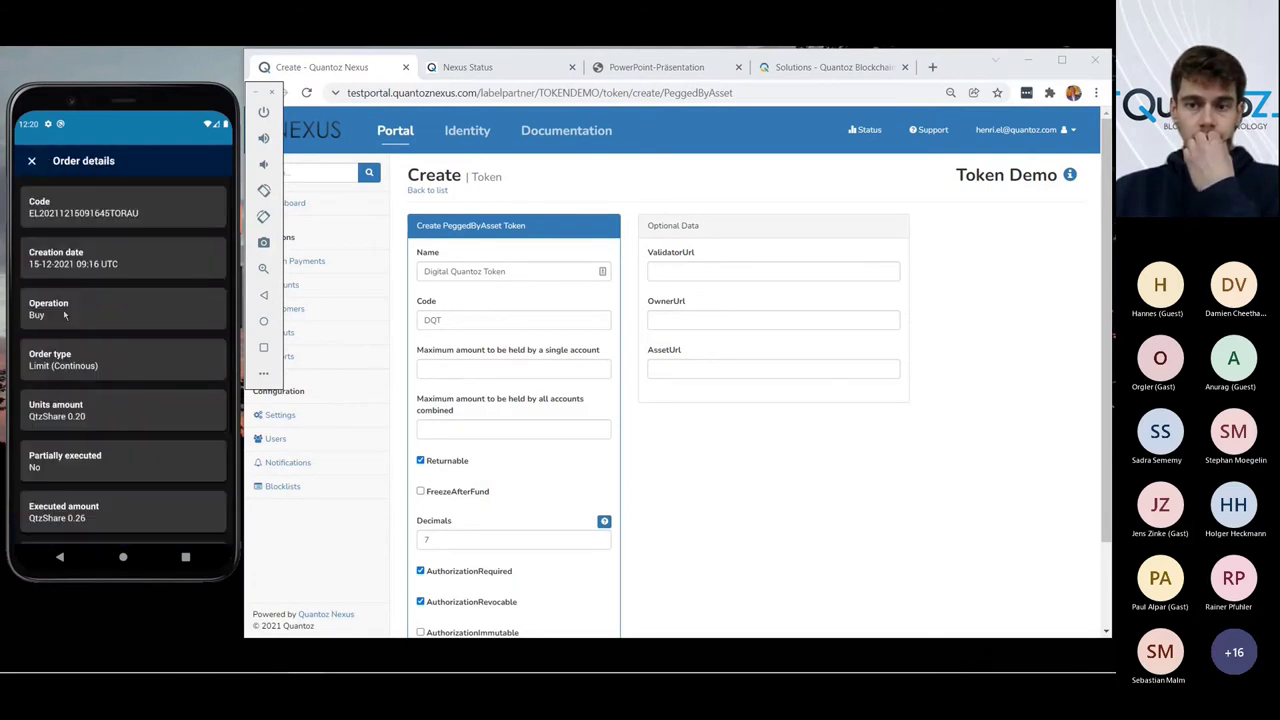
left_click(32, 160)
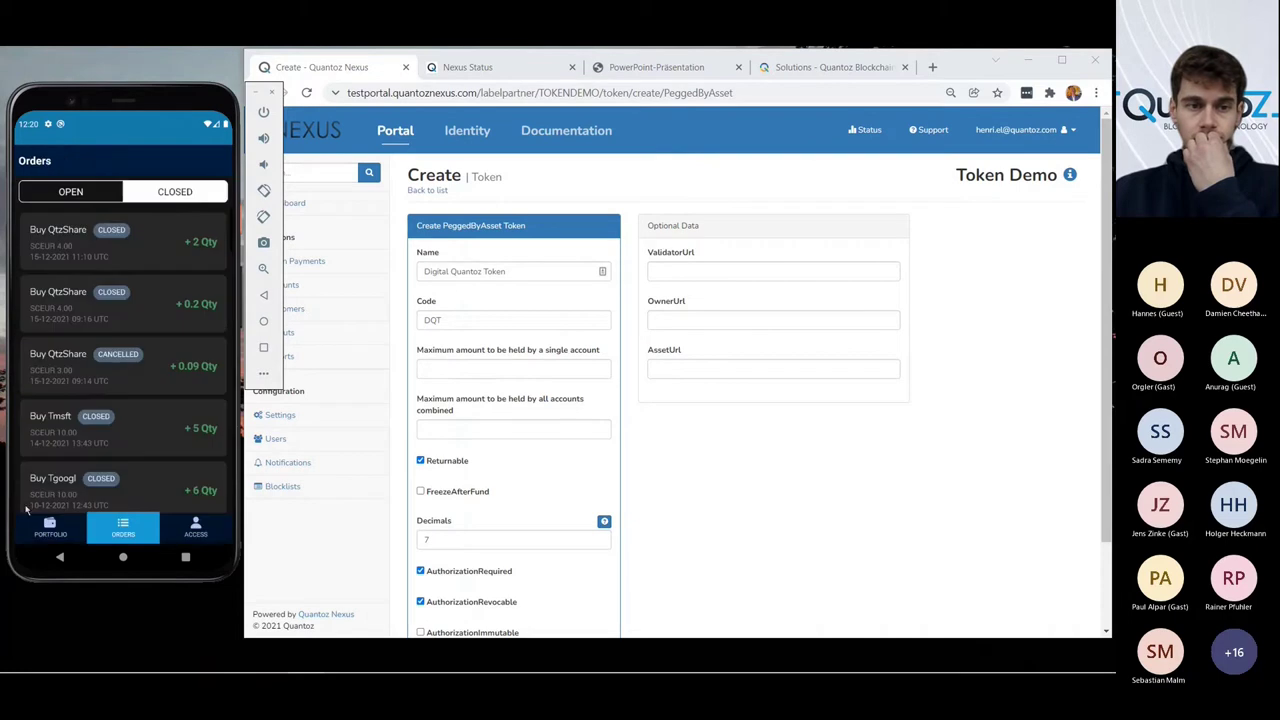
- From the portfolio, open QtzShare and follow its asset link to quantoz.com
left_click(47, 522)
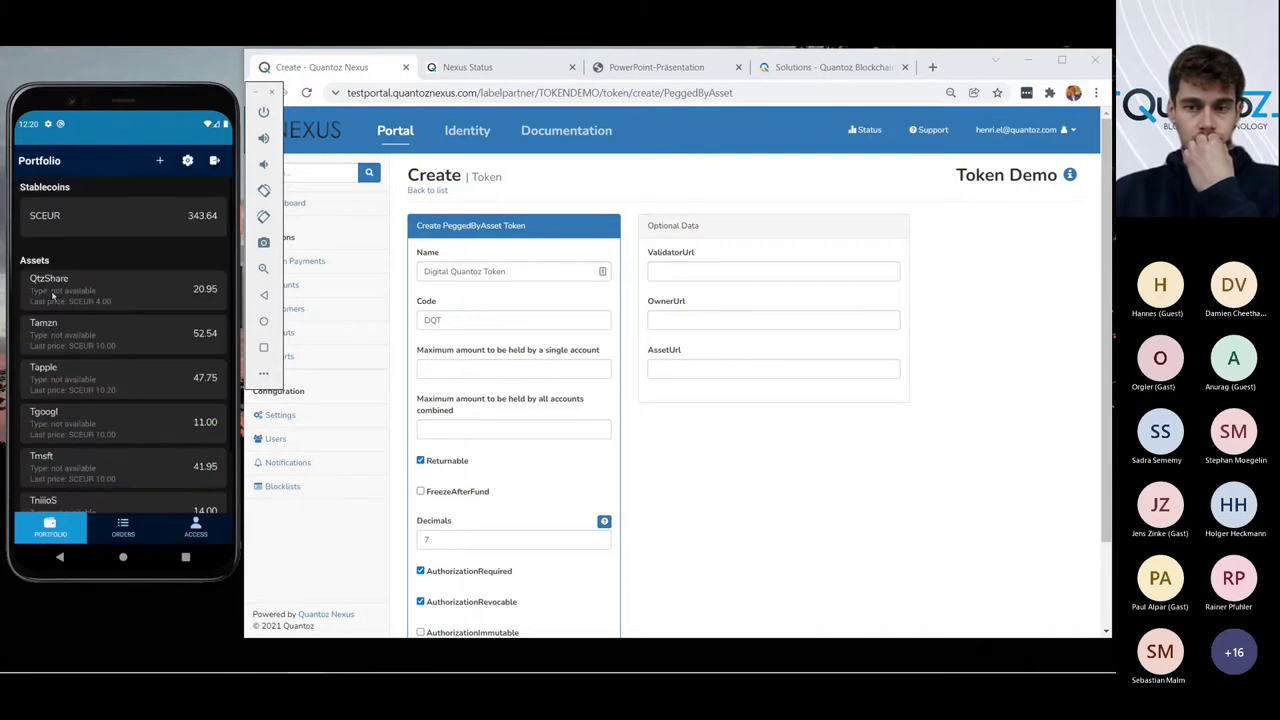
left_click(53, 291)
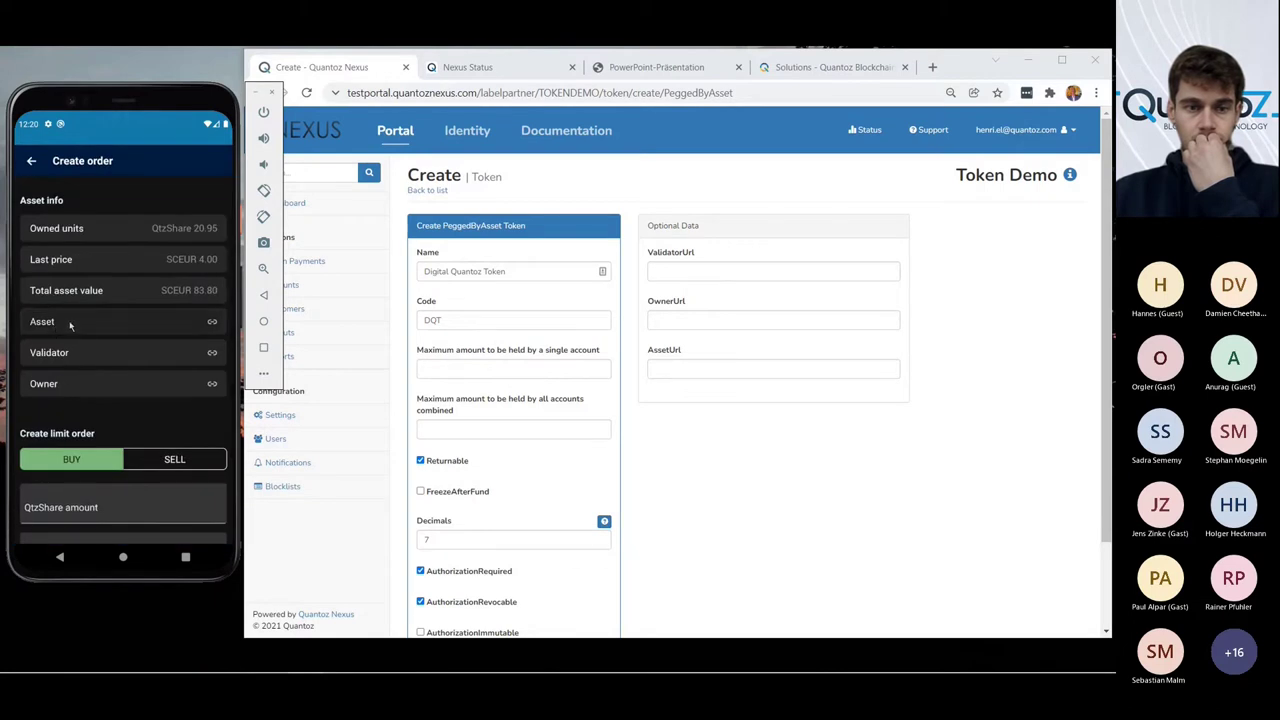
left_click(70, 324)
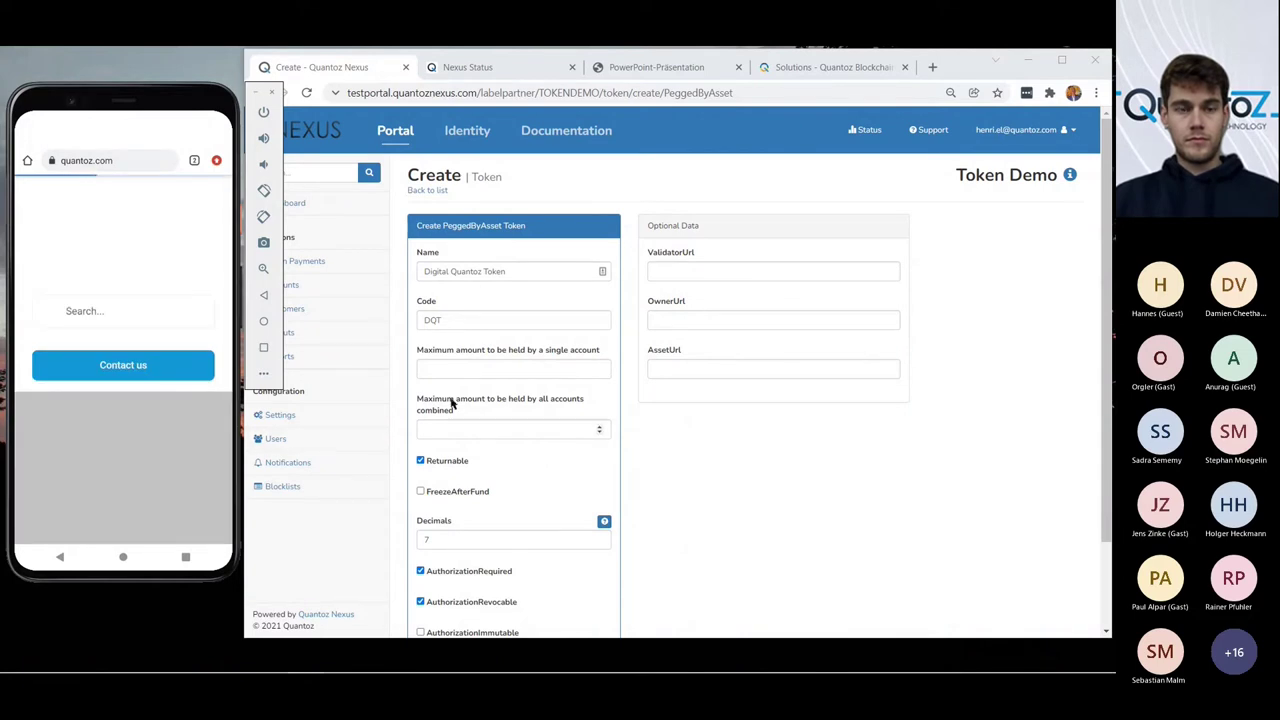
- Switch to the Solutions tab, maximize Chrome, and open the quantoz.com Publications page
left_click(804, 70)
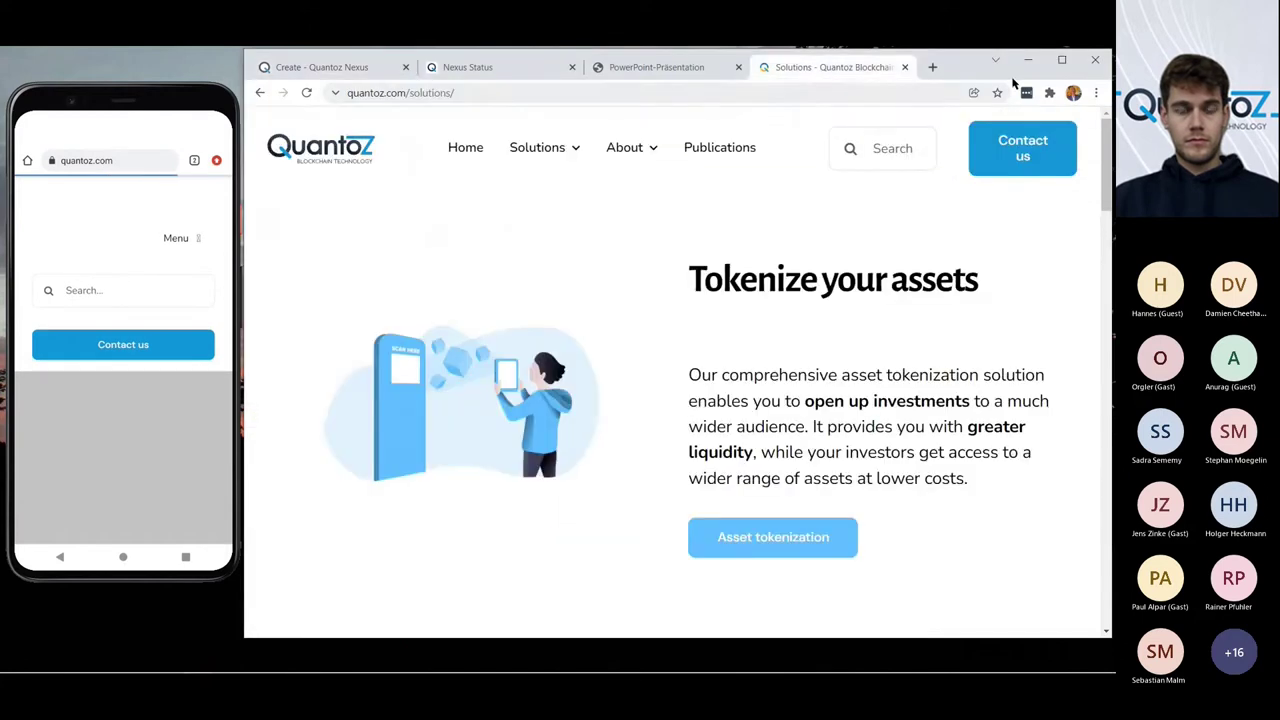
left_click(1061, 61)
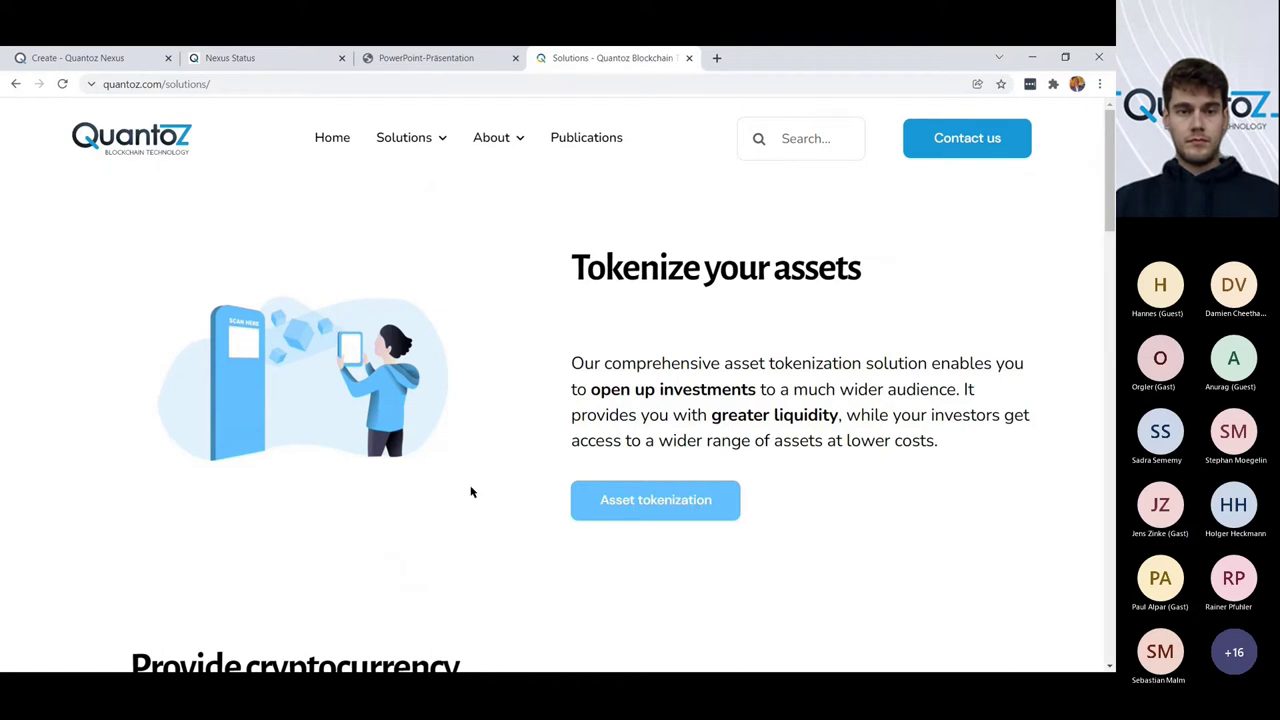
left_click(582, 141)
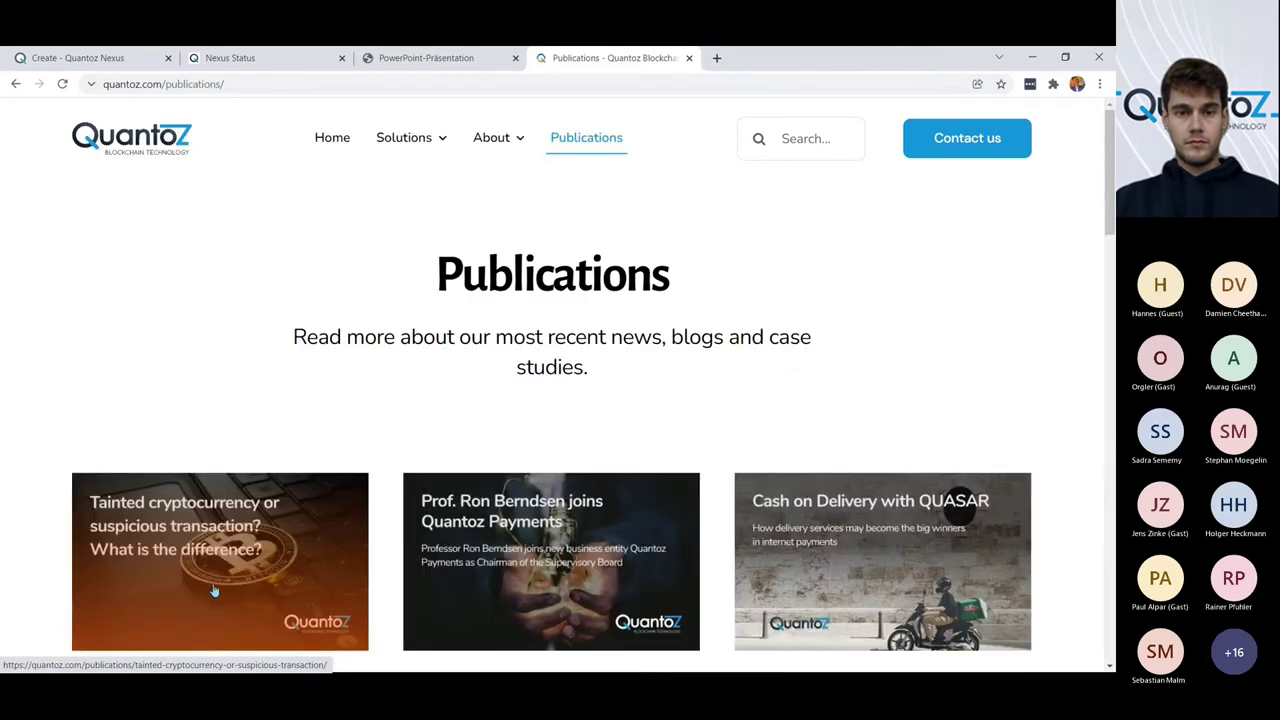
scroll(217, 591, "down", 1)
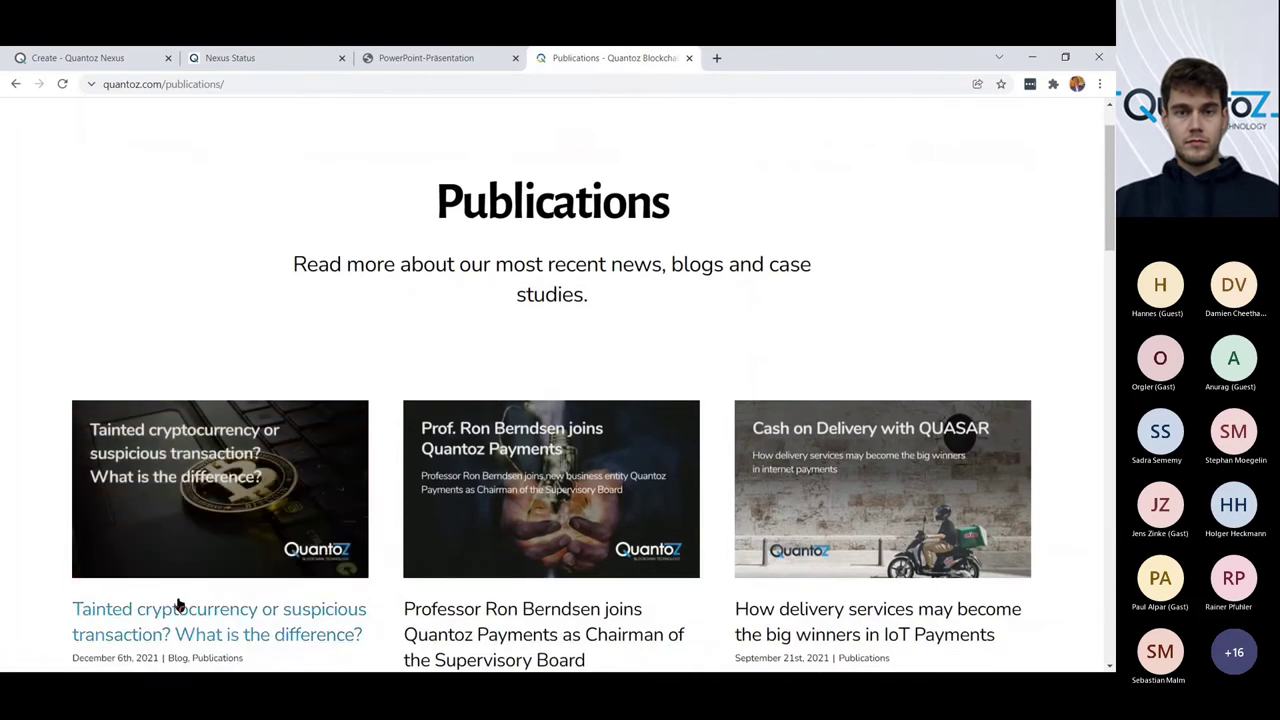